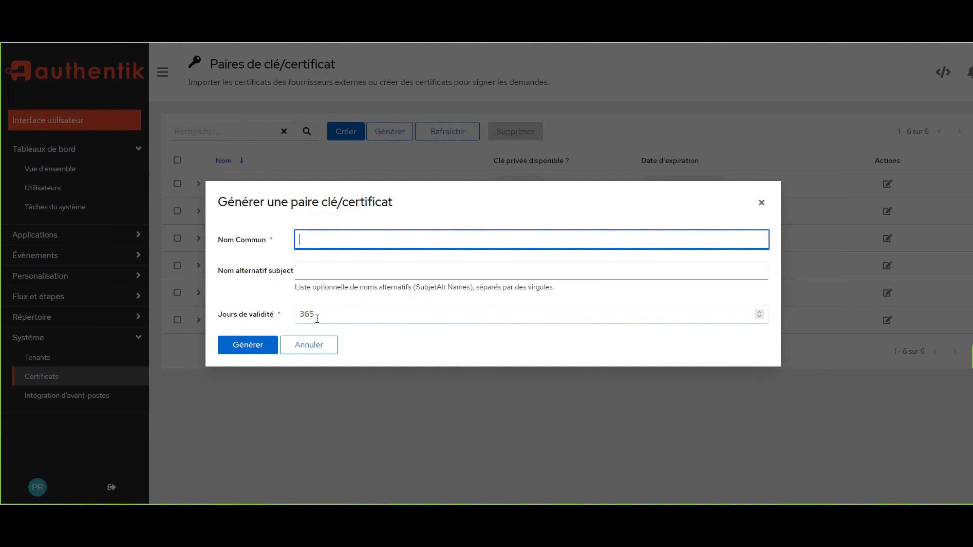
Close the key pair generation dialog and inspect the details of the test certificate, collapsing them again.
left_click(760, 202)
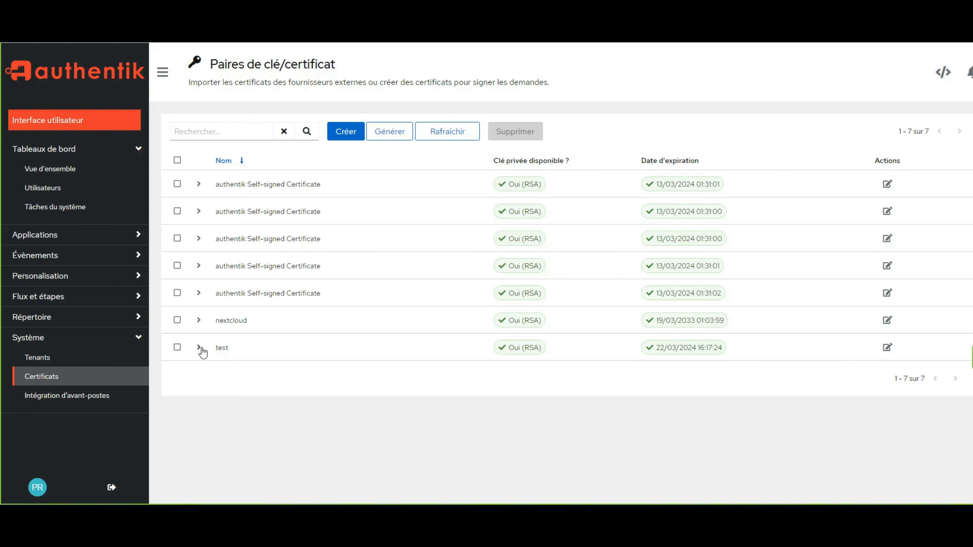
left_click(199, 347)
scroll(199, 351, "down", 2)
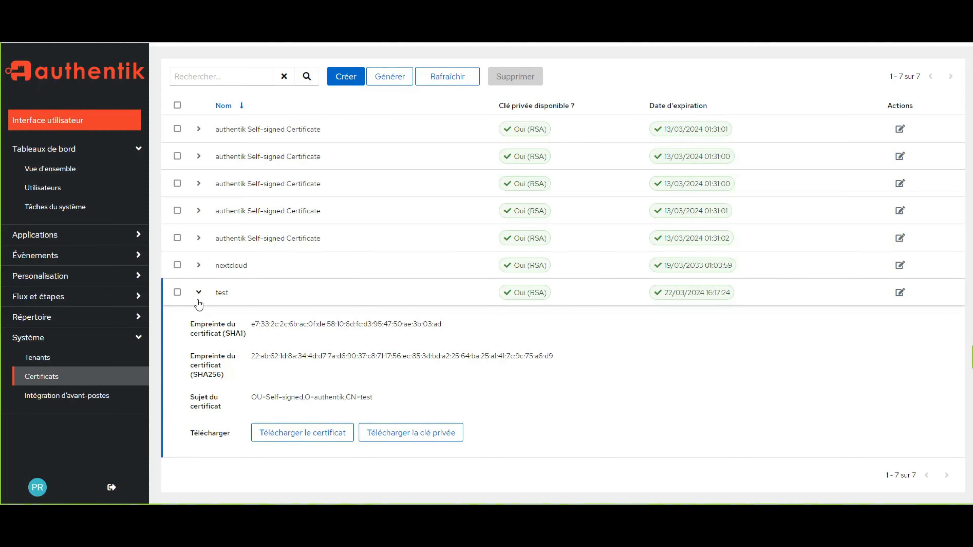
left_click(198, 300)
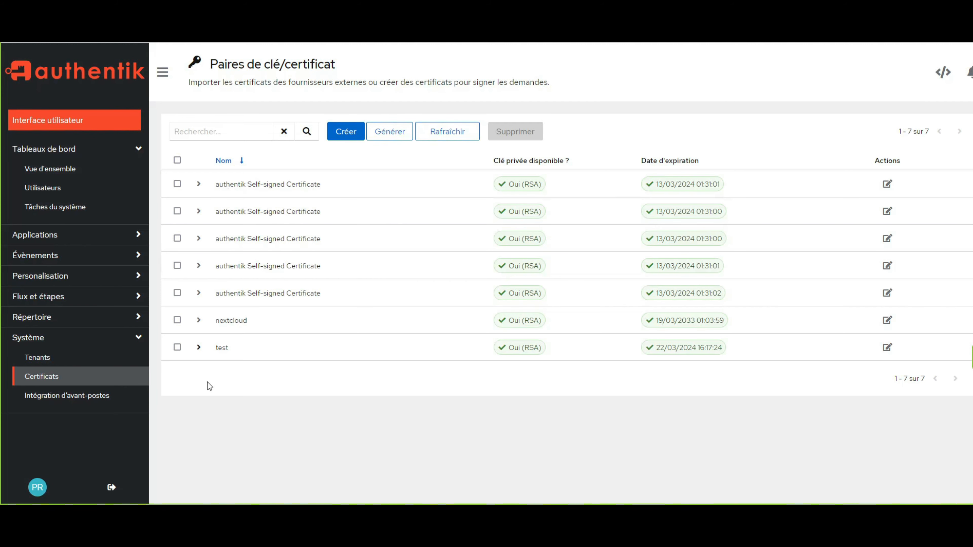
left_click(199, 348)
left_click(198, 348)
Start a new provider of type SAML Provider from the applications' providers list.
left_click(66, 239)
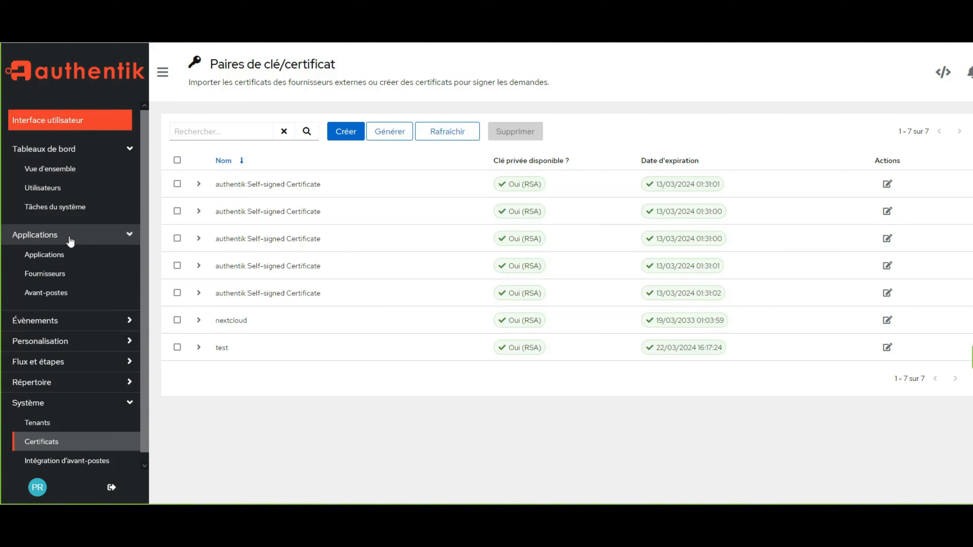
left_click(63, 279)
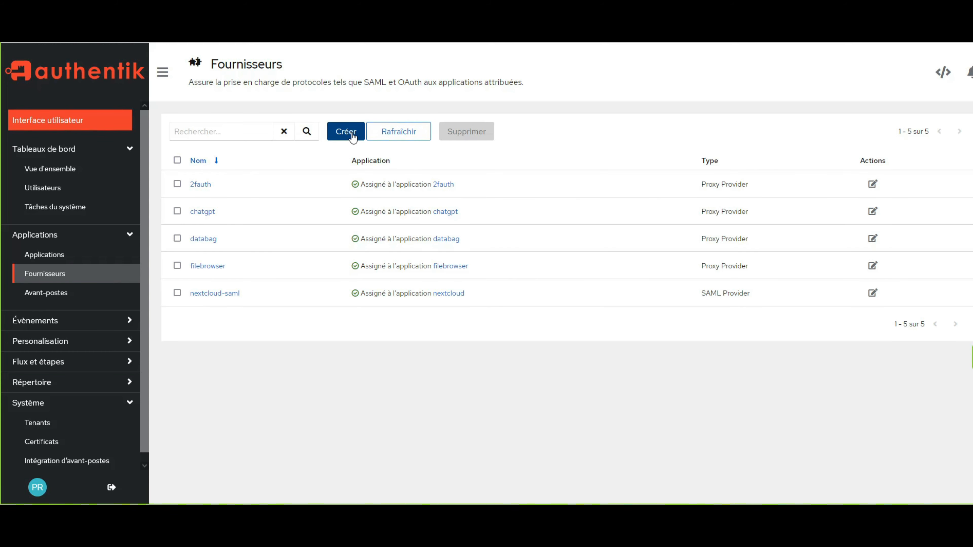
left_click(345, 132)
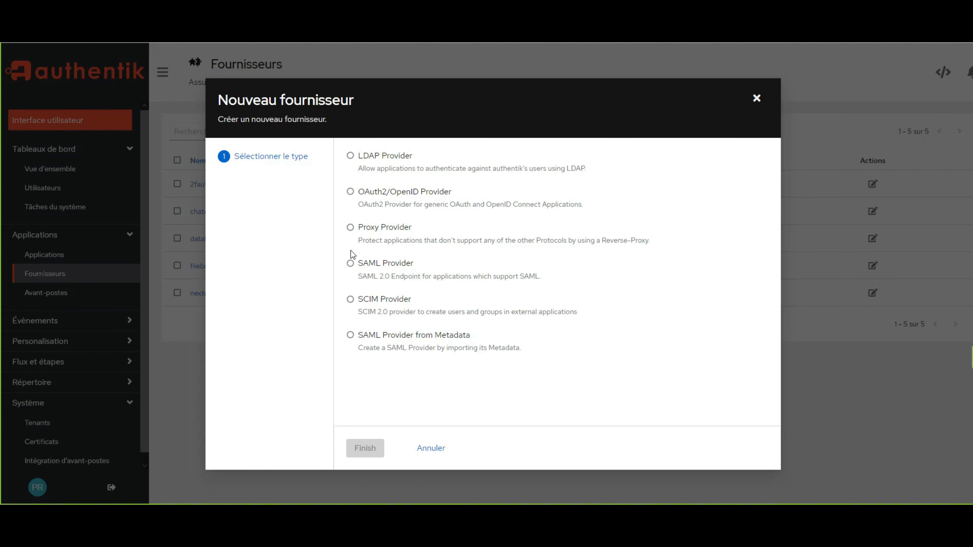
left_click(350, 263)
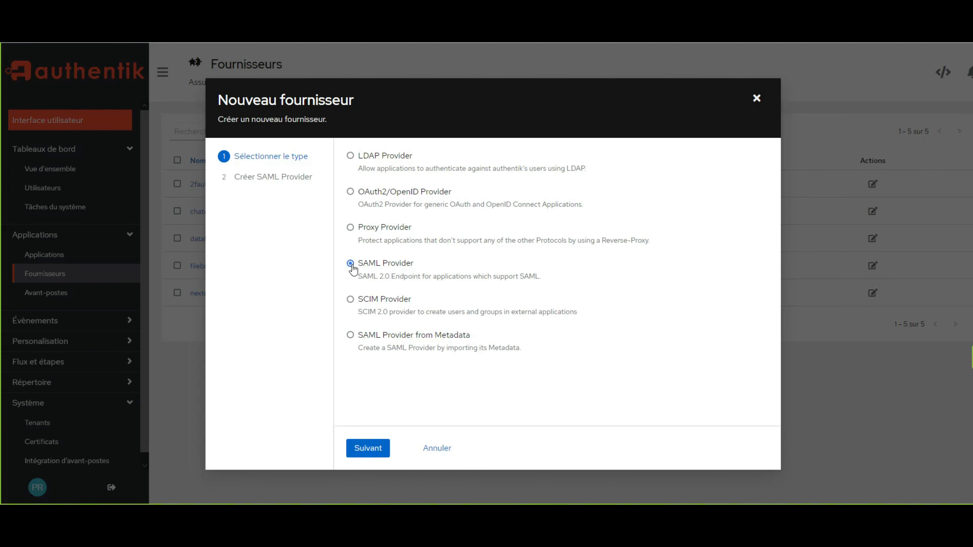
left_click(365, 451)
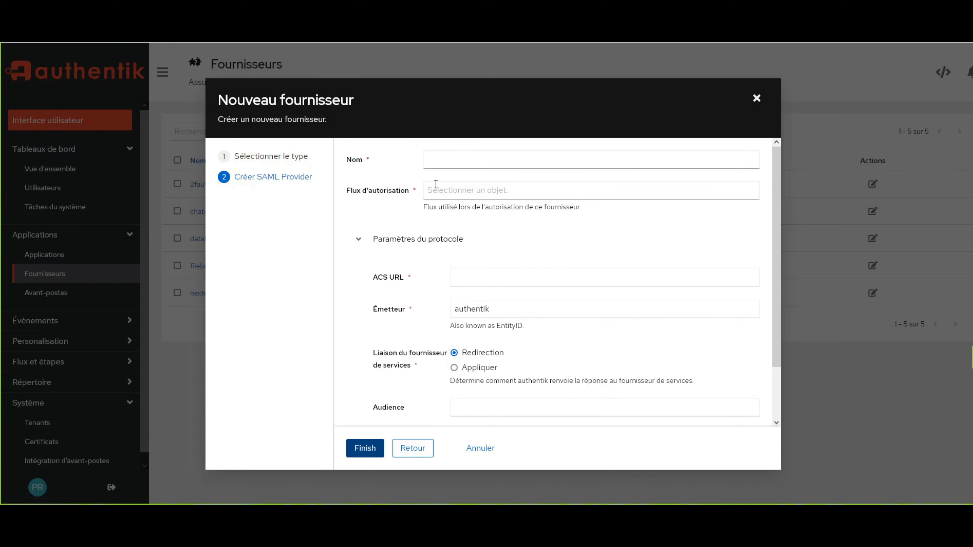
Name the provider test and set its authorization flow to default-provider-authorization-implicit-consent.
left_click(440, 163)
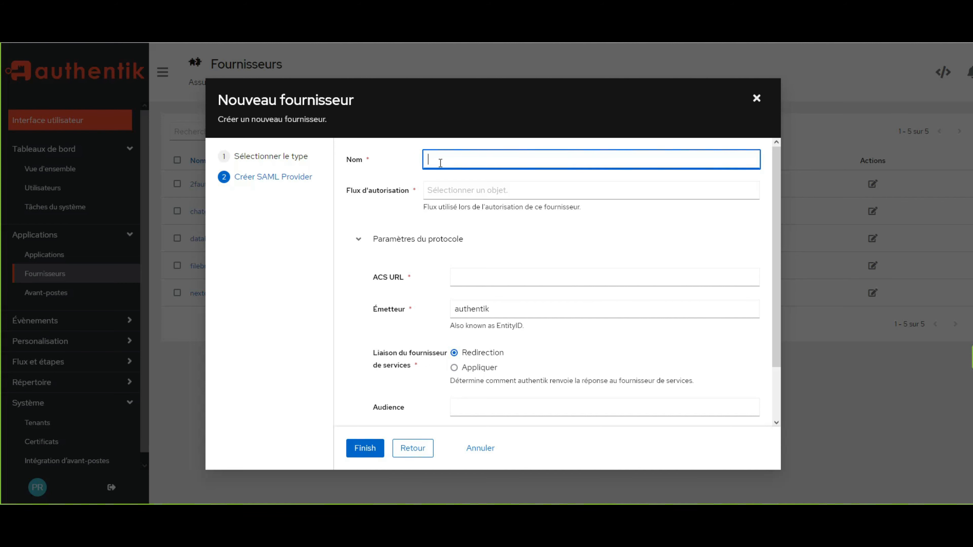
type("test")
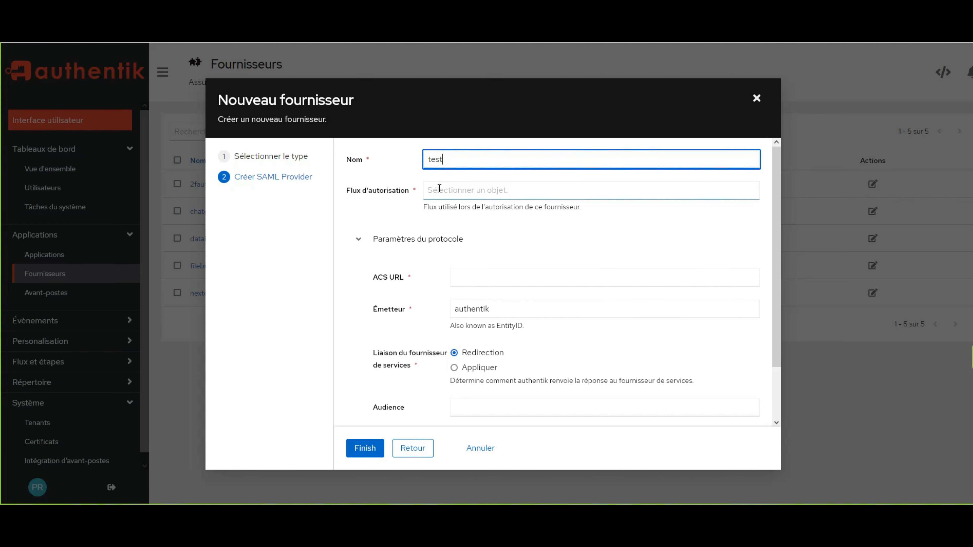
left_click(441, 190)
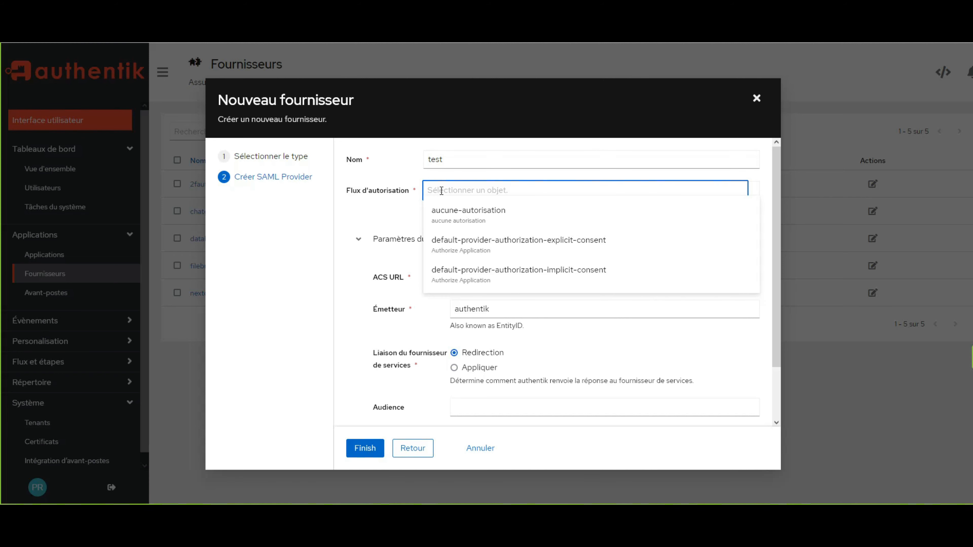
left_click(534, 278)
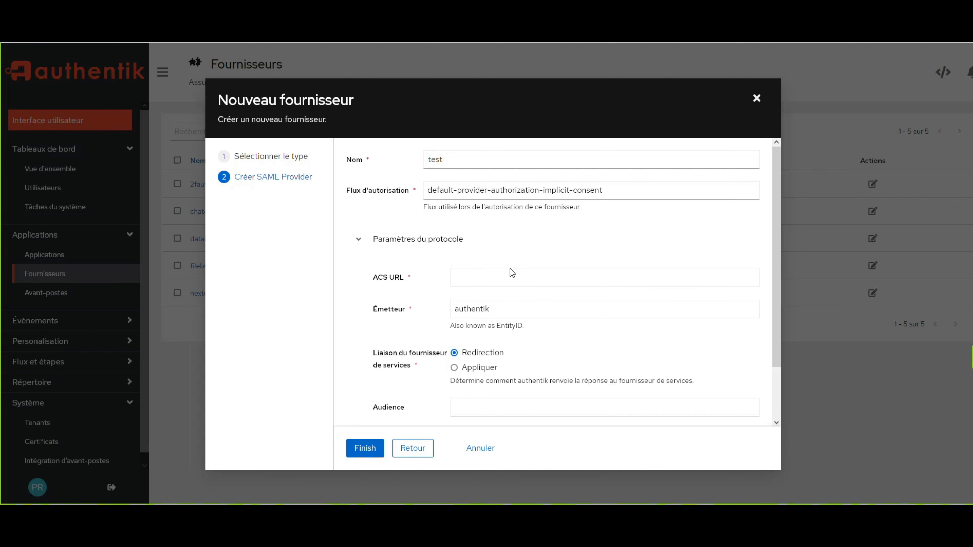
left_click(504, 278)
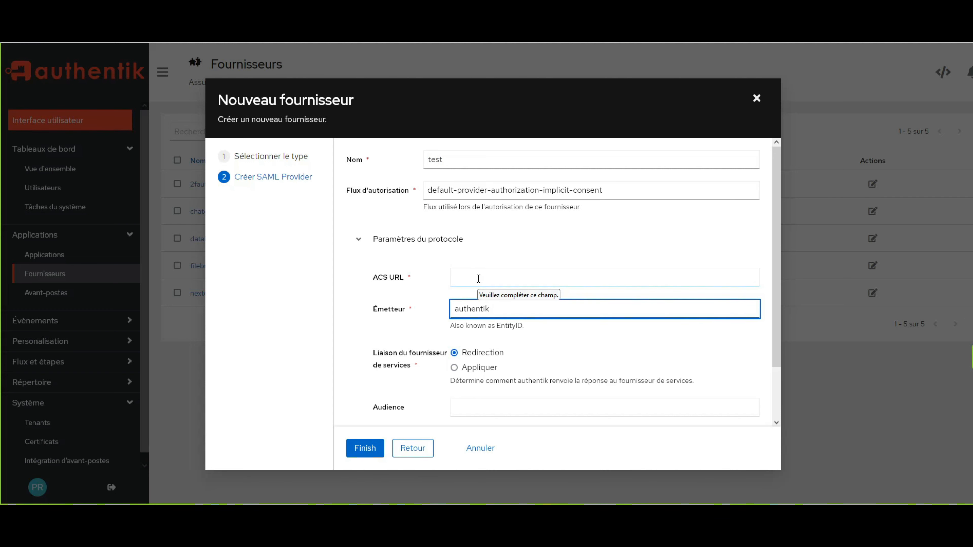
left_click(478, 279)
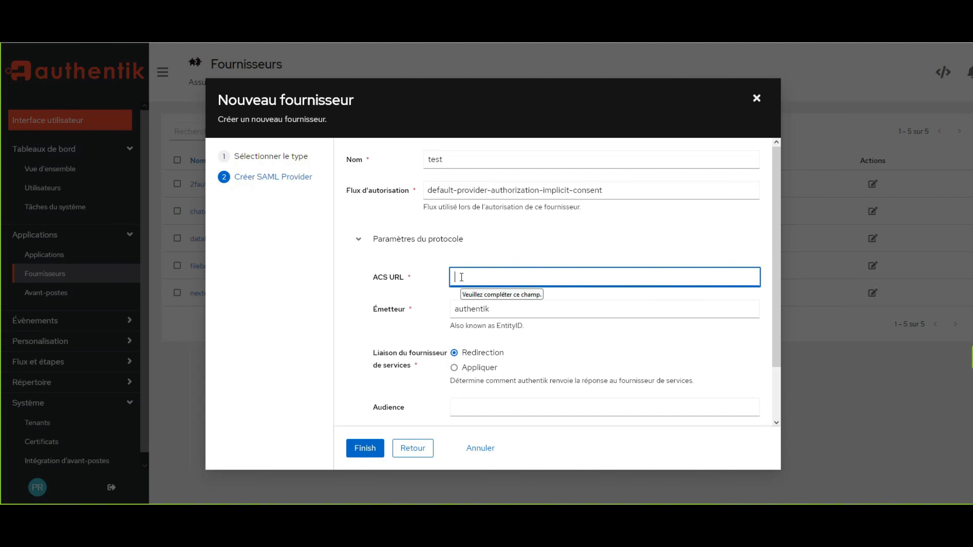
type("https://nomdedomaine/apps/user_saml/saml/acs")
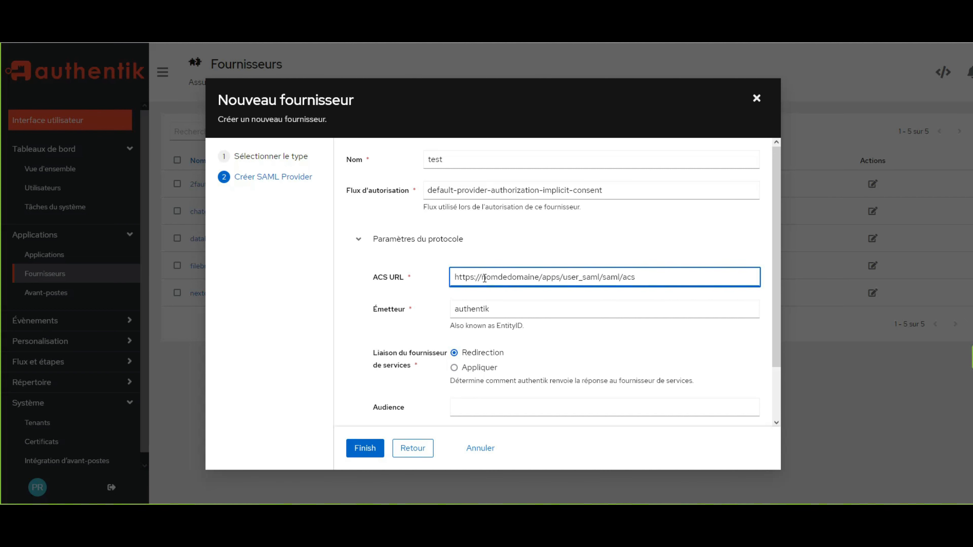
left_click_drag(481, 276, 538, 276)
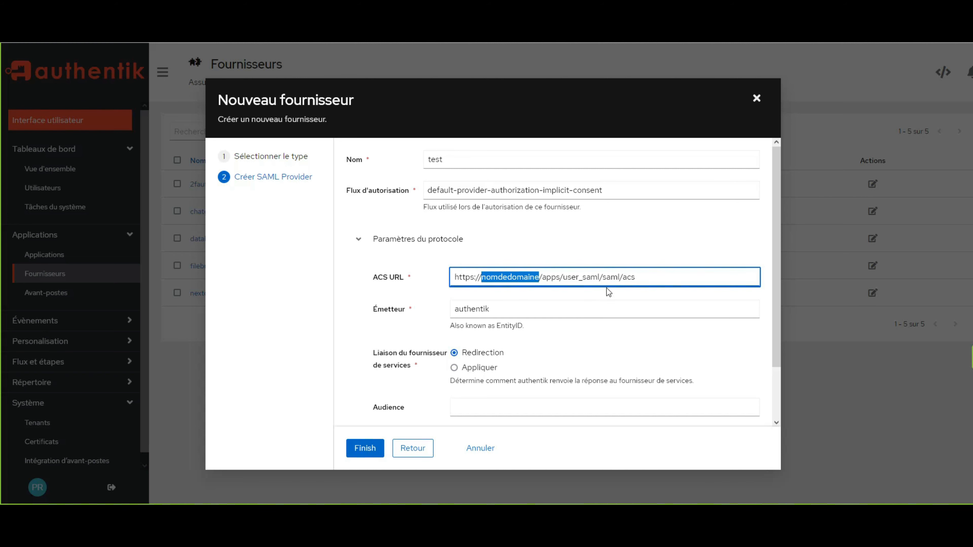
left_click(644, 279)
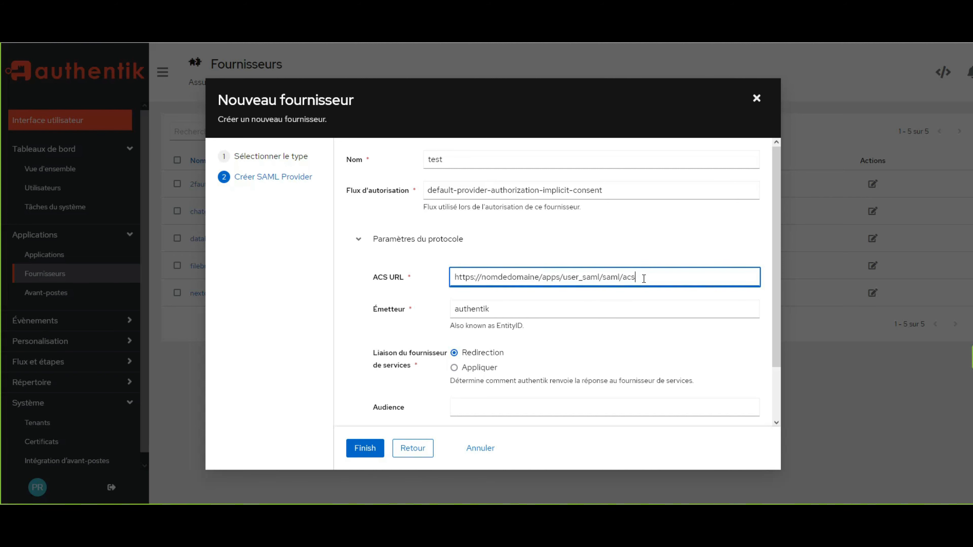
key("ctrl+a")
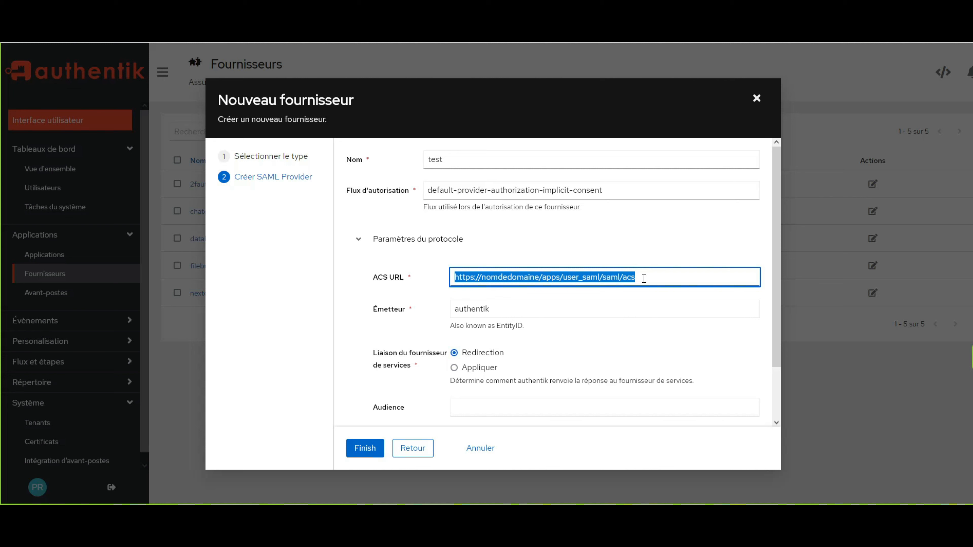
left_click(624, 277)
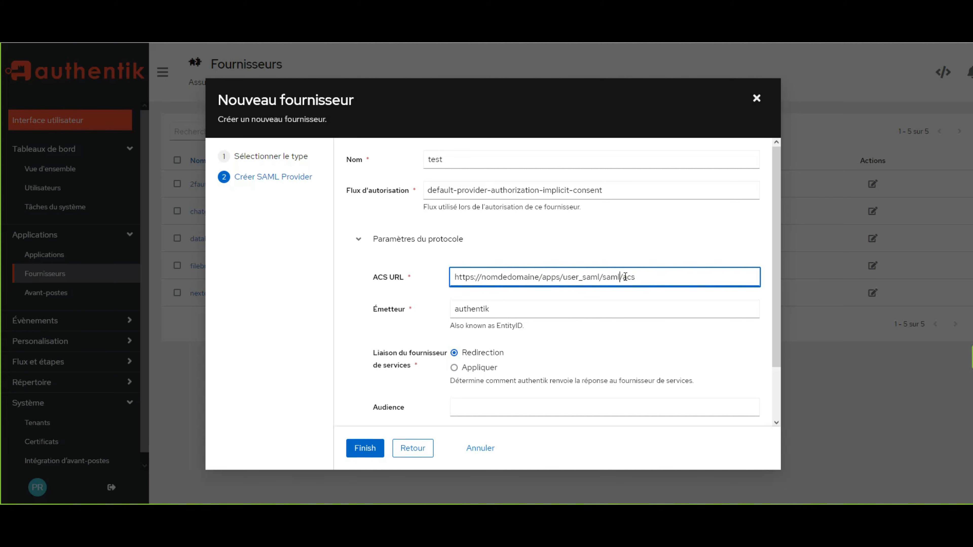
left_click_drag(623, 277, 420, 286)
key("ctrl+c")
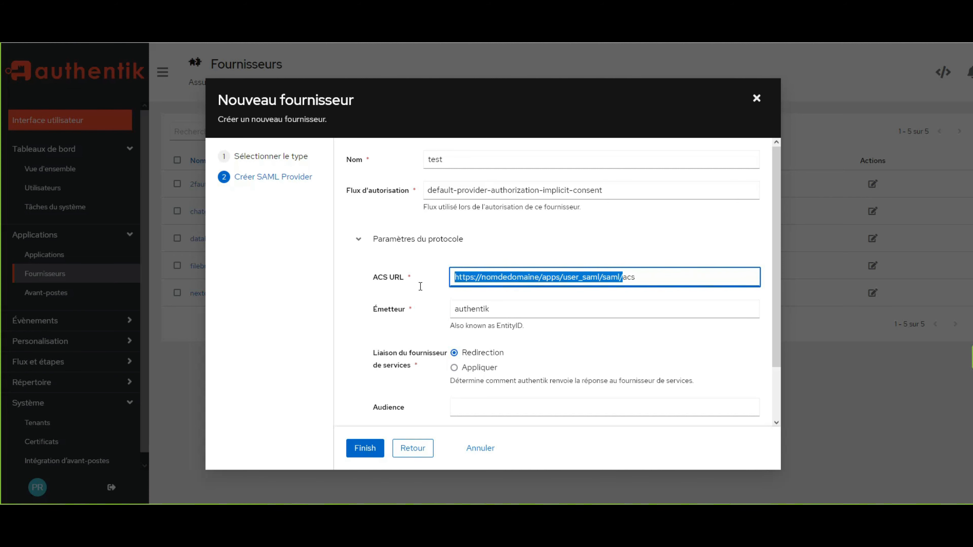
left_click(512, 312)
key("ctrl+a")
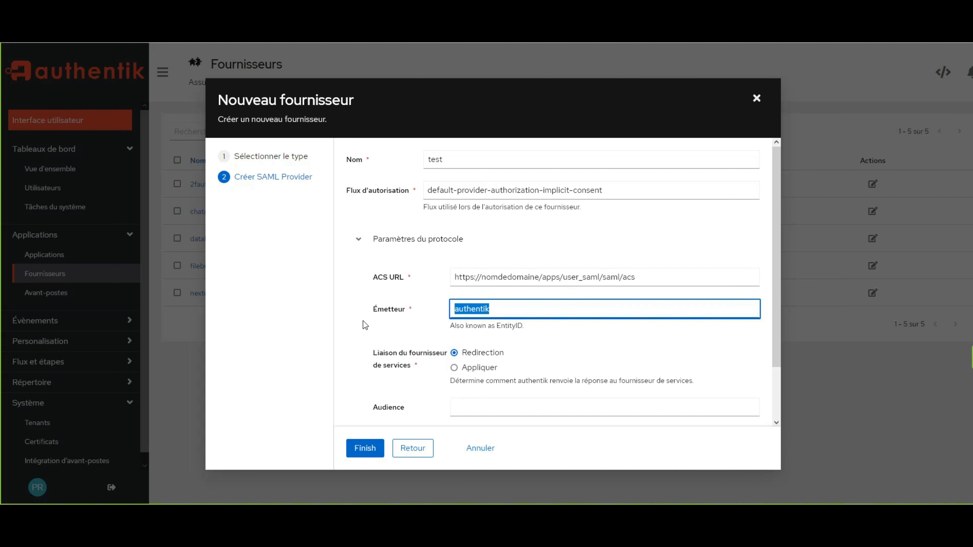
key("ctrl+v")
type("metadat")
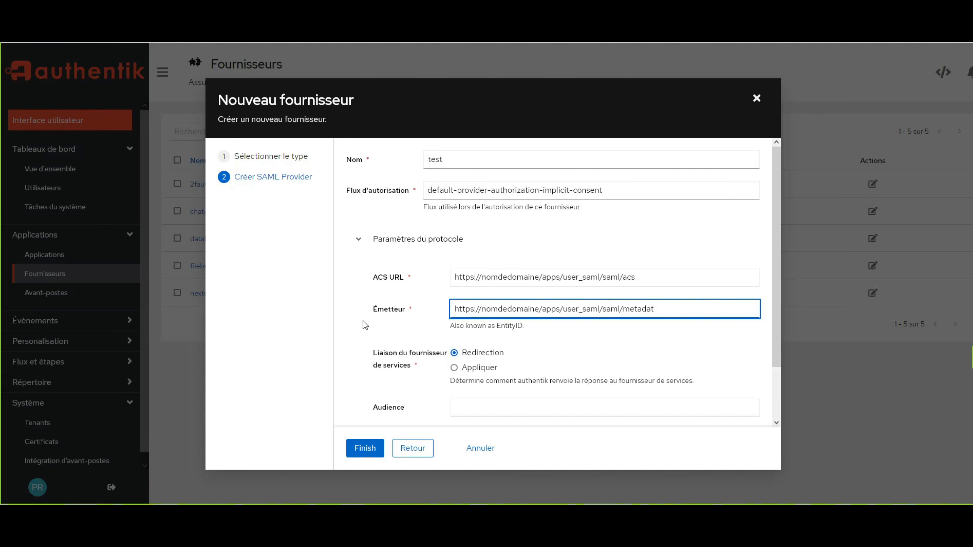
type("a")
left_click(466, 407)
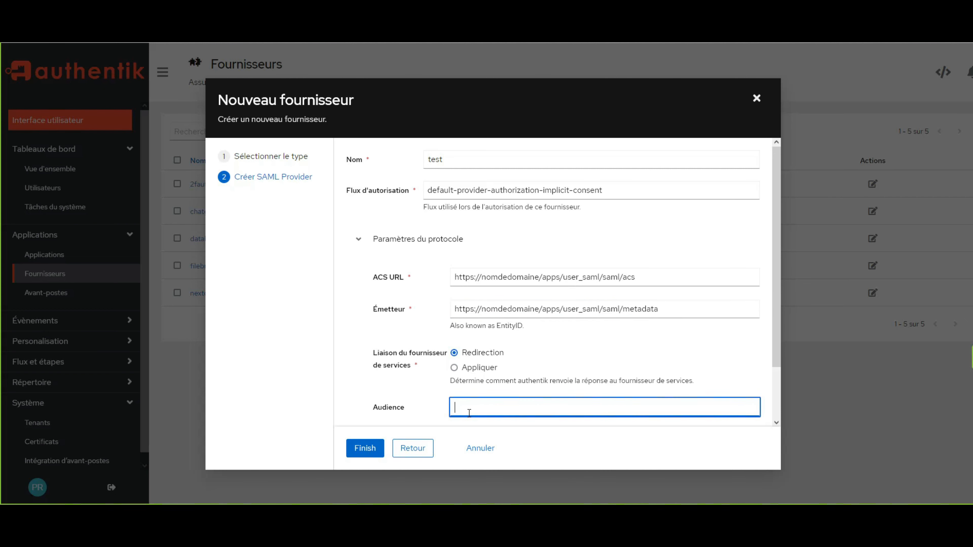
left_click(682, 311)
key("ctrl+a")
key("ctrl+c")
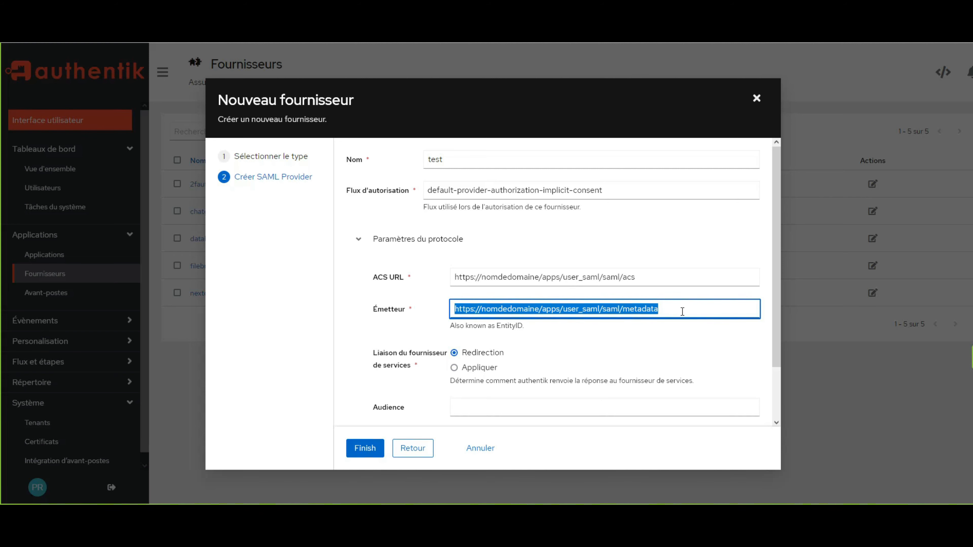
left_click(567, 410)
key("ctrl+v")
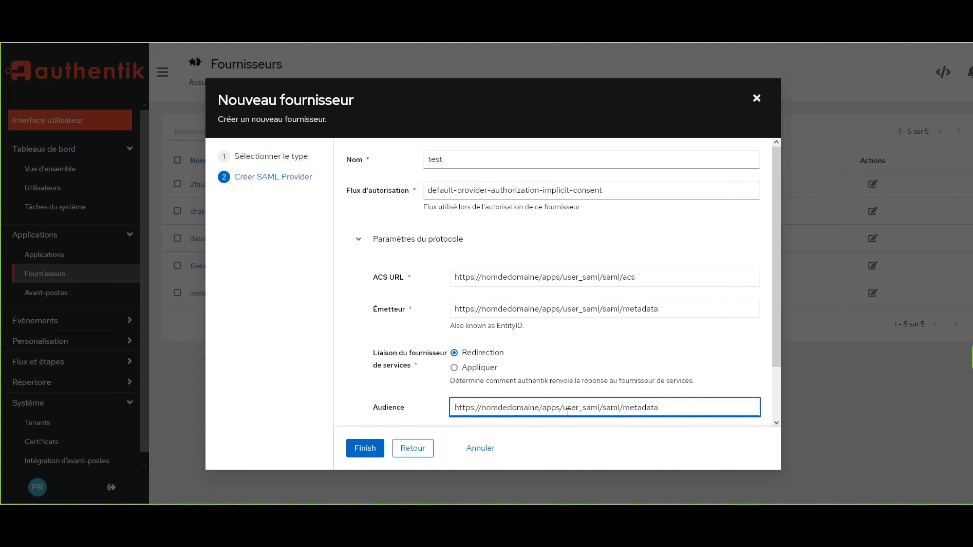
Expand the advanced settings and choose the first authentik Self-signed Certificate as the signing certificate.
scroll(482, 340, "down", 1)
scroll(481, 337, "down", 1)
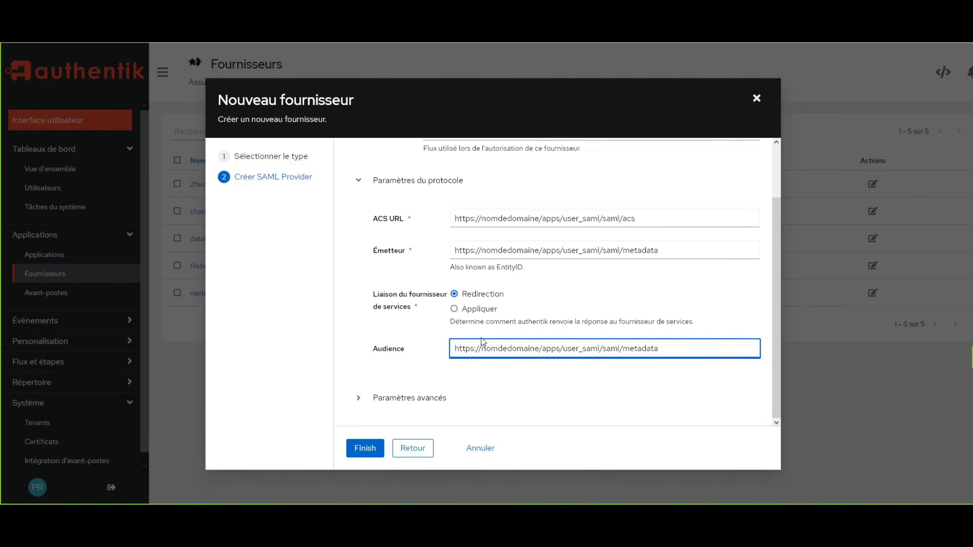
left_click(358, 404)
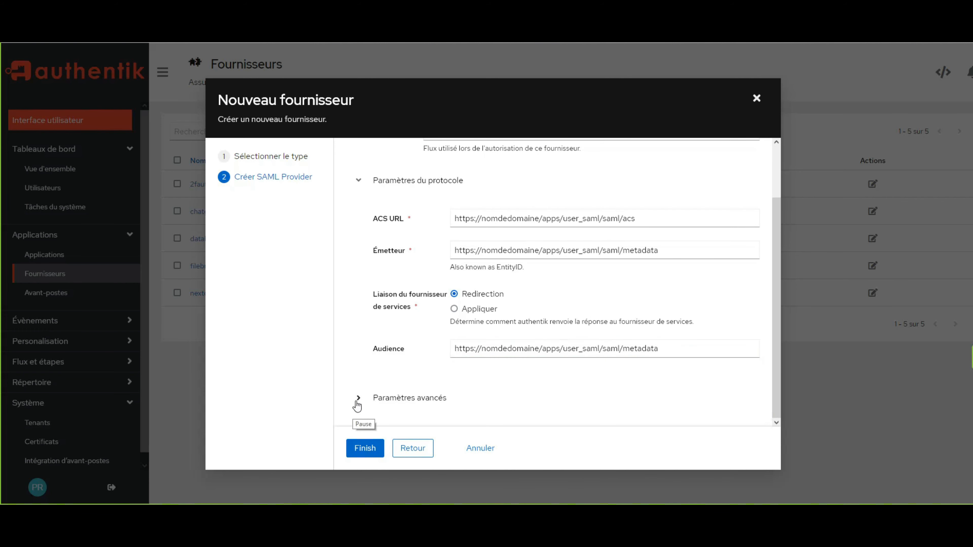
scroll(362, 367, "down", 5)
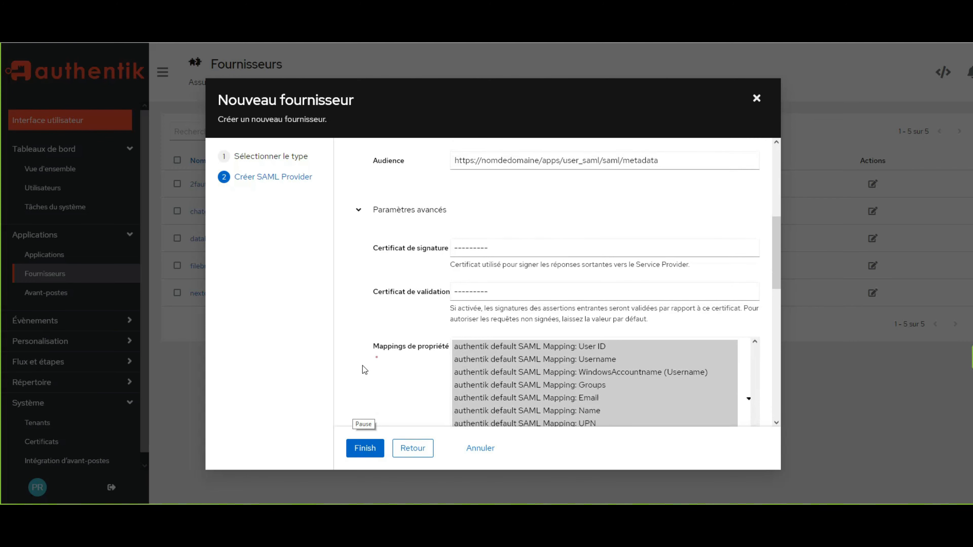
left_click(502, 246)
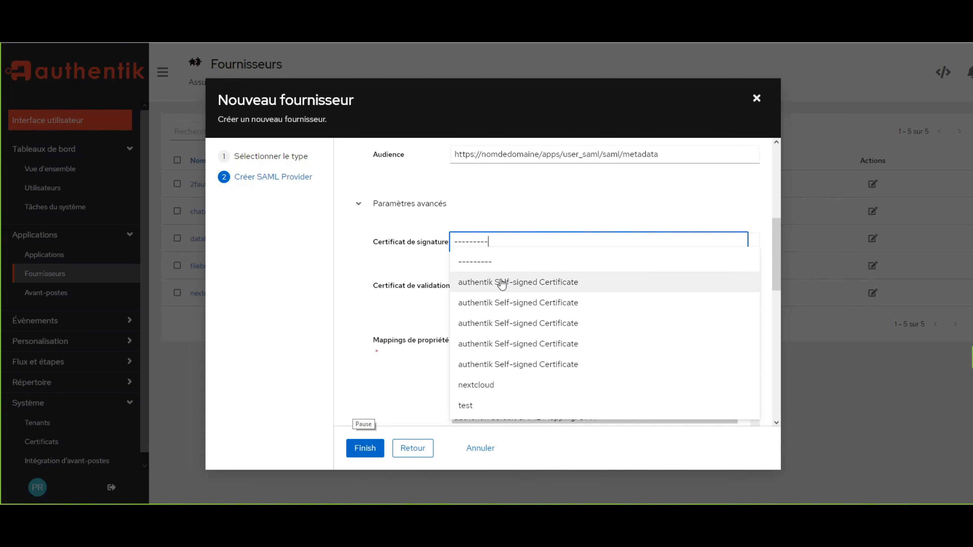
left_click(517, 239)
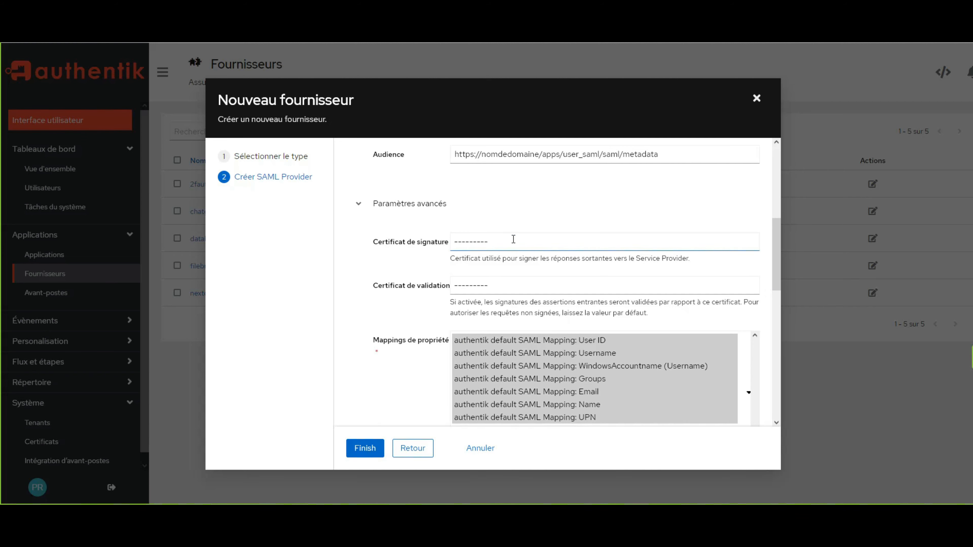
left_click(514, 239)
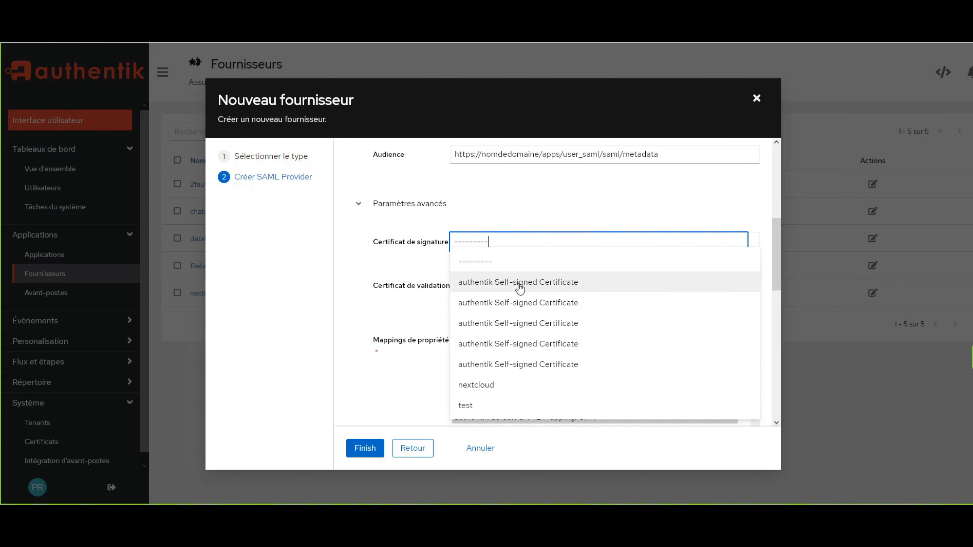
left_click(469, 284)
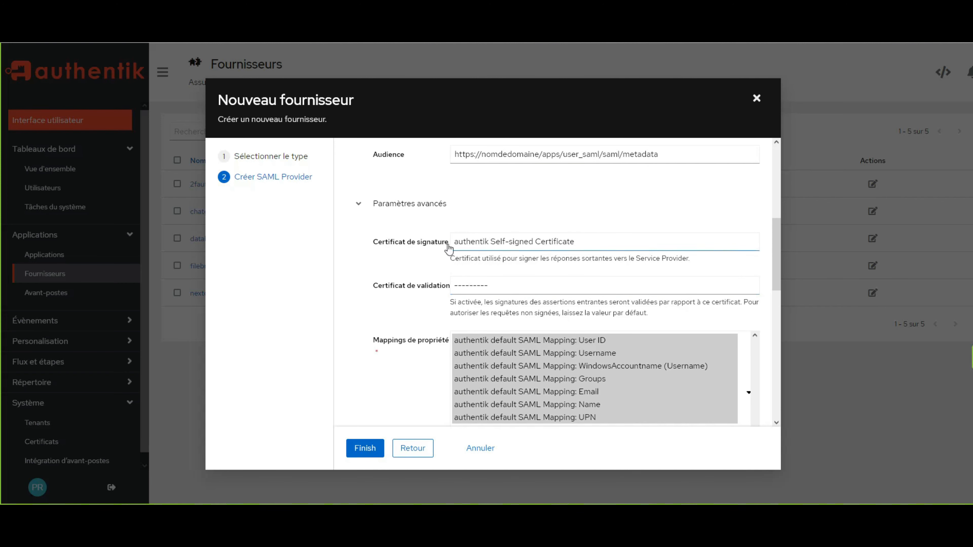
Choose the test certificate as the provider's validation certificate.
left_click(479, 285)
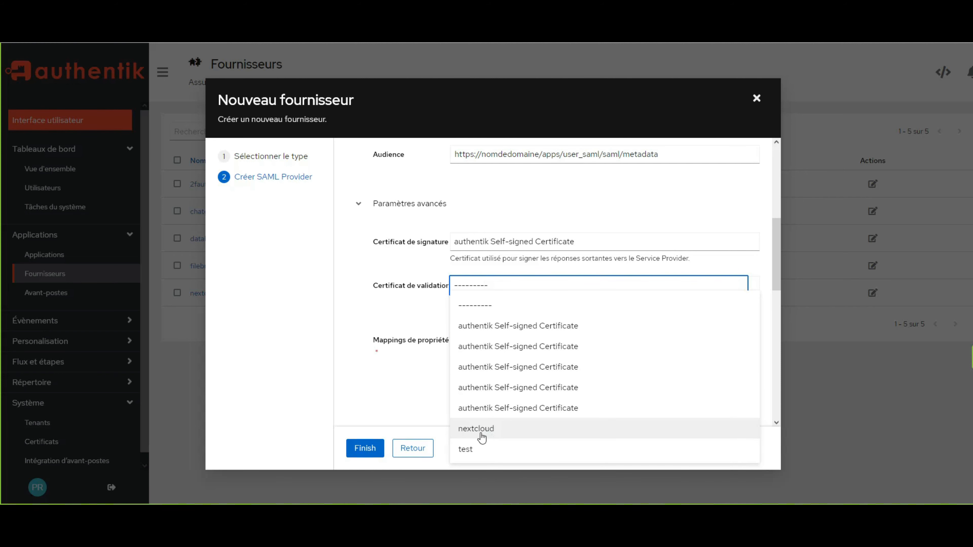
left_click(467, 453)
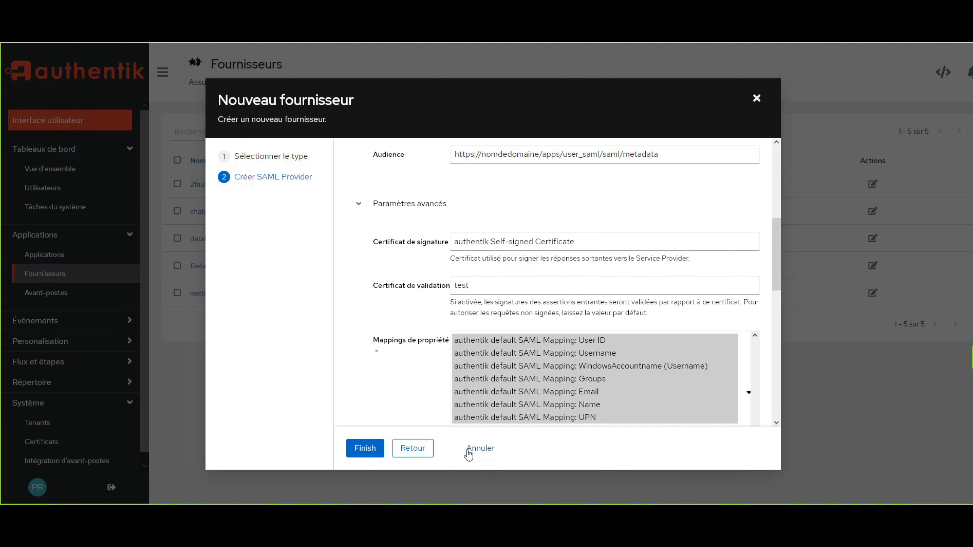
scroll(414, 295, "down", 3)
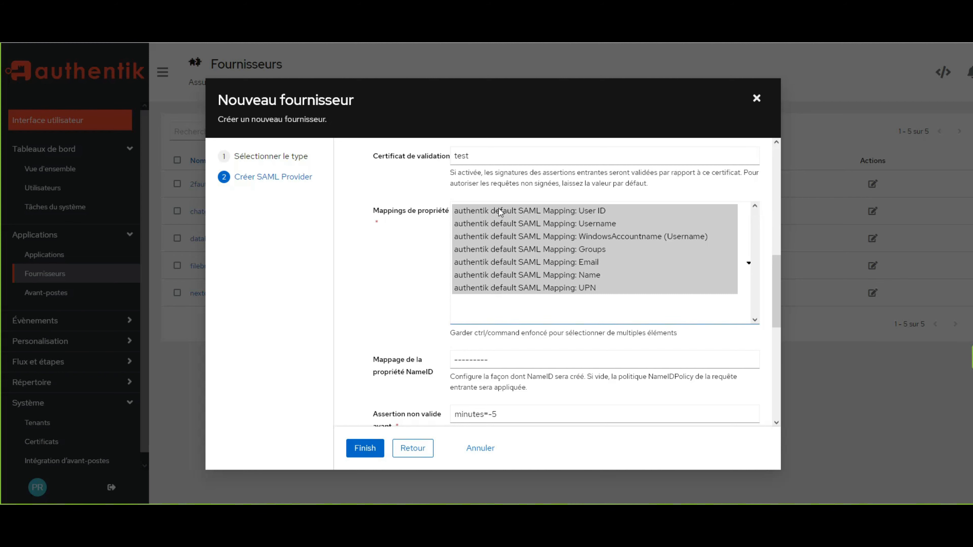
Select all authentik default SAML mappings from User ID to UPN as the provider's property mappings.
left_click(486, 287, "ctrl")
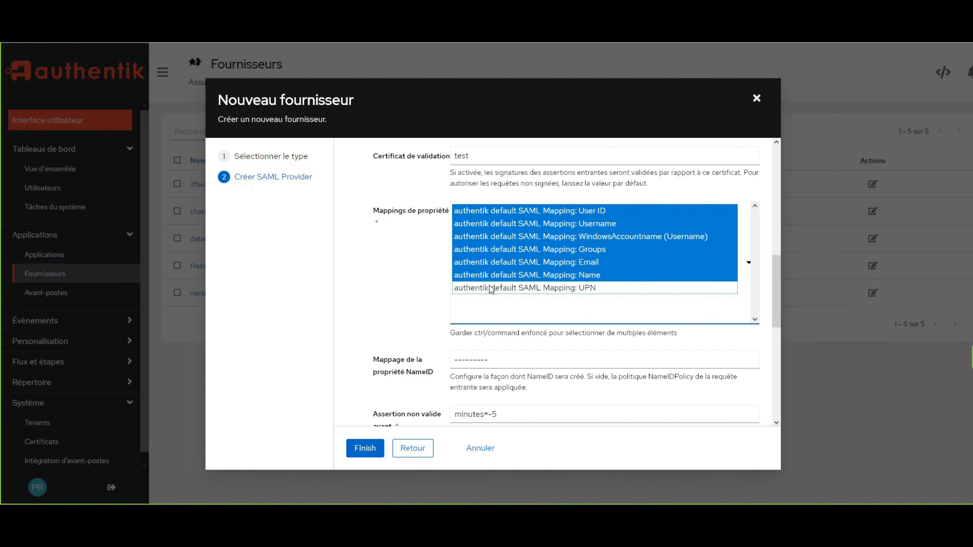
left_click(502, 275, "ctrl")
left_click(504, 263, "ctrl")
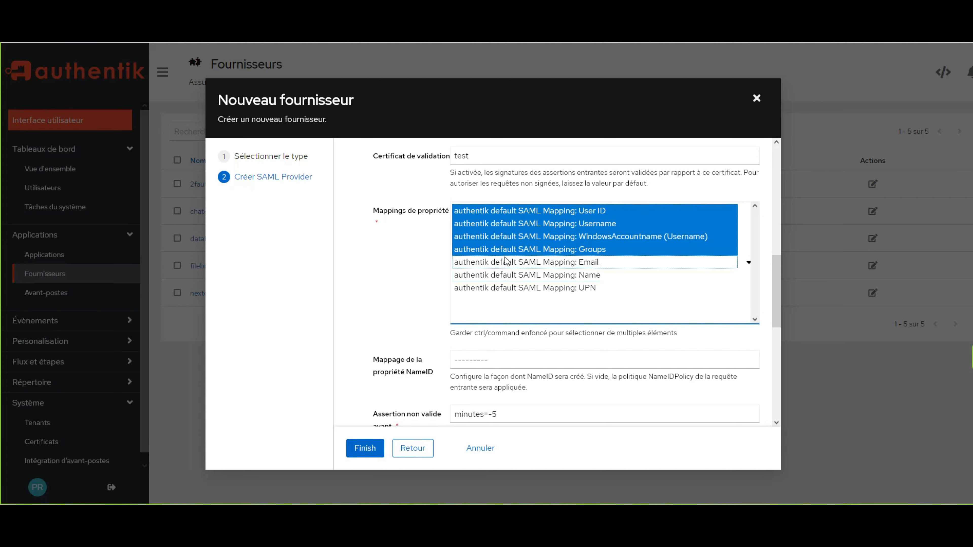
left_click(505, 263, "ctrl")
left_click(505, 275, "ctrl")
left_click(505, 288, "ctrl")
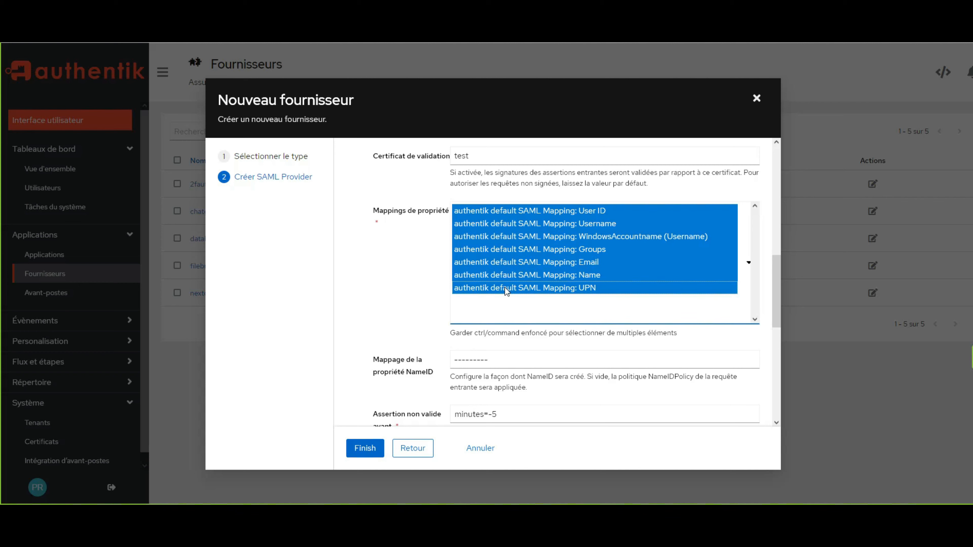
left_click(417, 316)
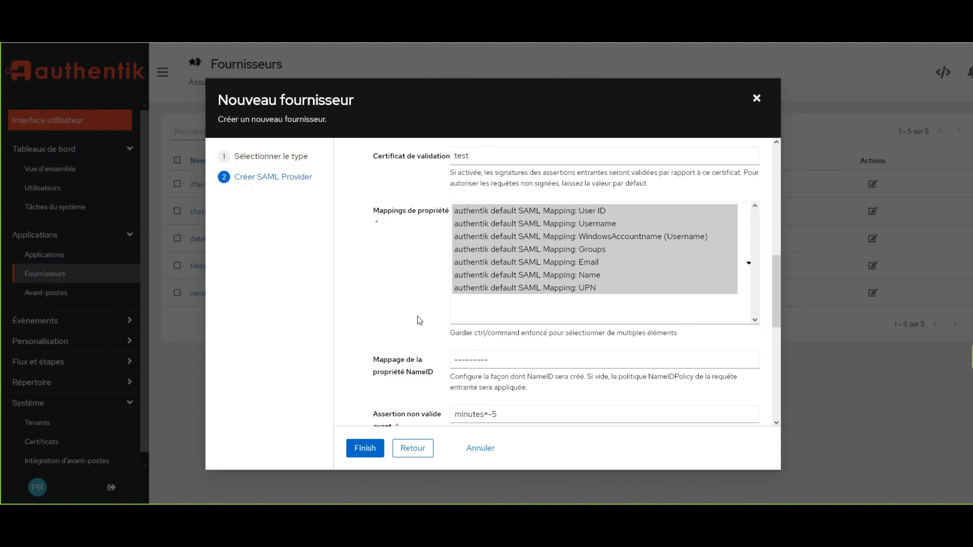
Choose authentik default SAML Mapping: User ID as the NameID property mapping and submit the new provider.
left_click(513, 360)
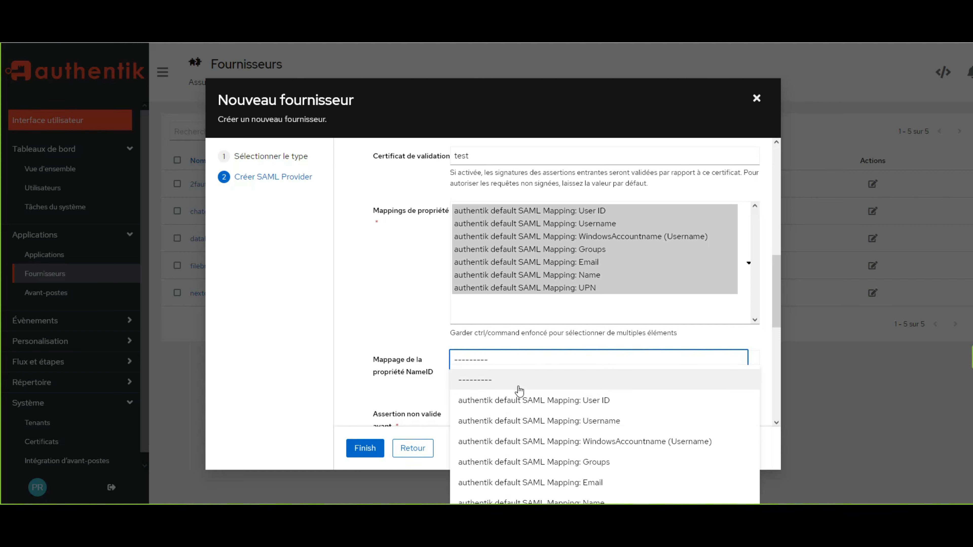
left_click(517, 402)
scroll(511, 390, "down", 5)
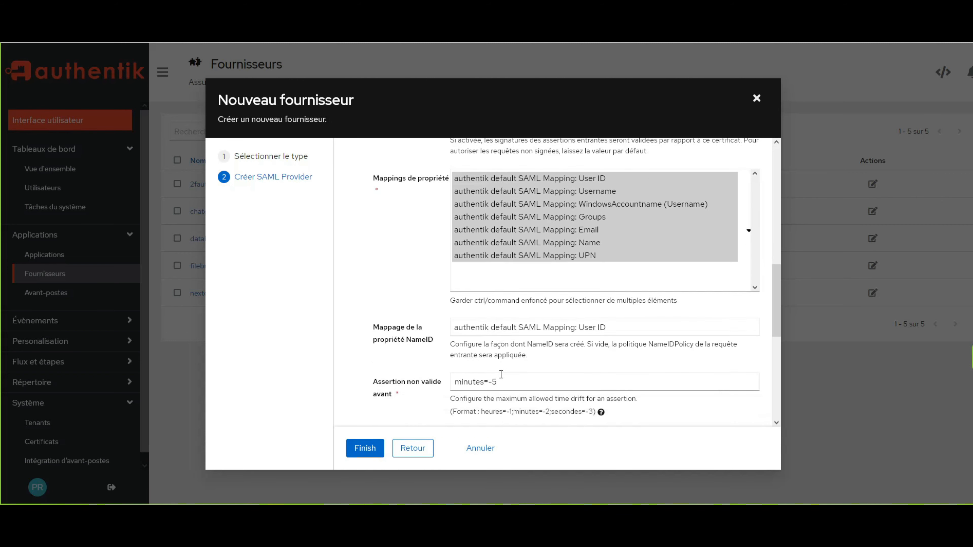
scroll(376, 343, "down", 2)
scroll(376, 343, "up", 2)
mouse_move(512, 309)
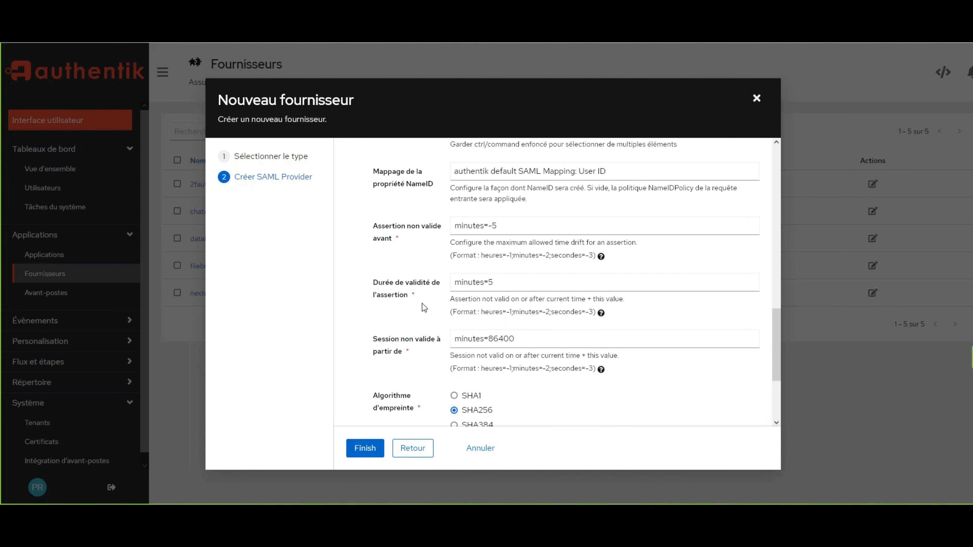
scroll(421, 303, "down", 3)
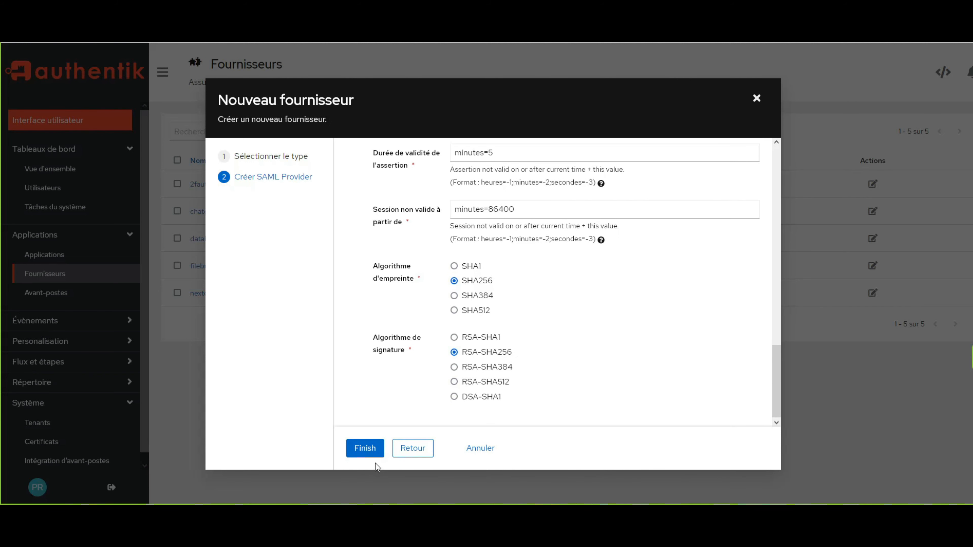
left_click(369, 455)
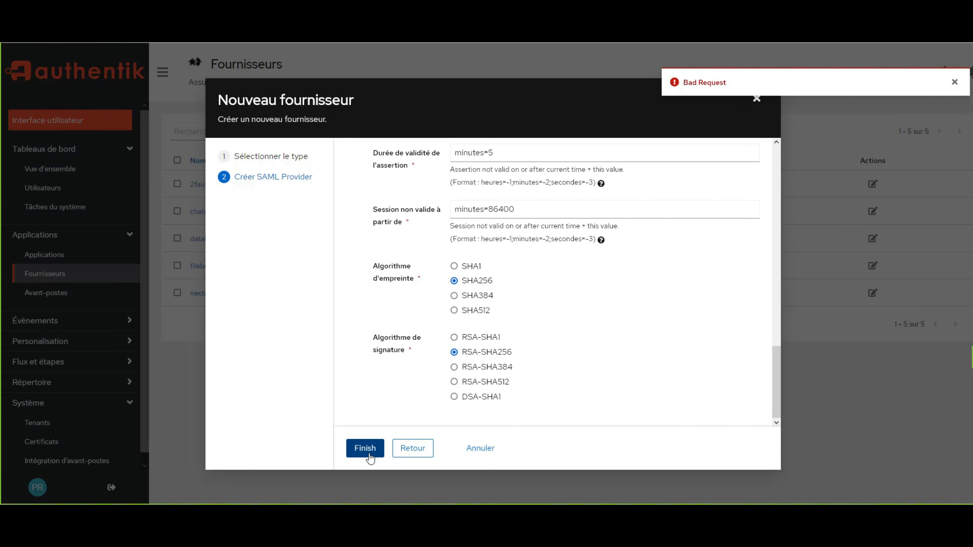
Look through the new provider form for fields with validation errors, from the protocol settings to the property mappings.
scroll(432, 327, "up", 10)
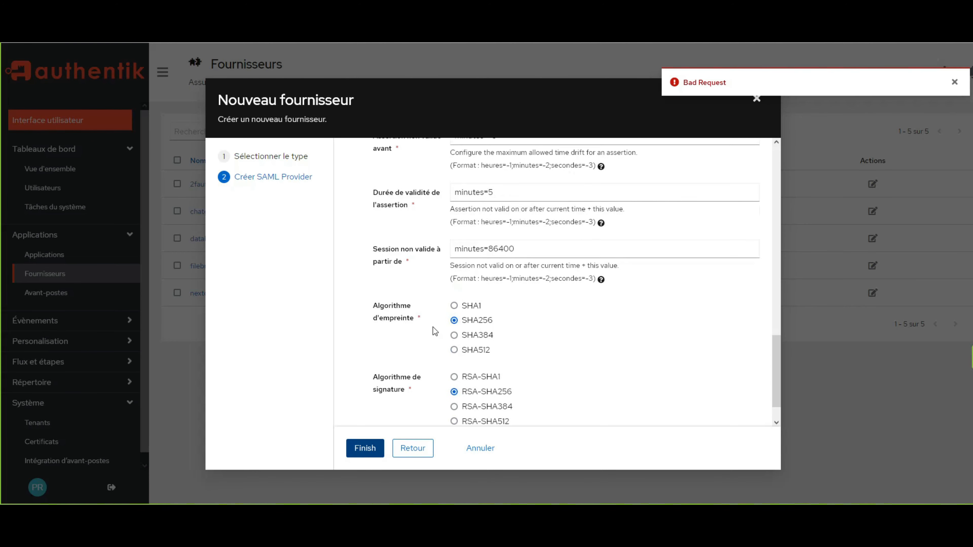
scroll(433, 326, "up", 3)
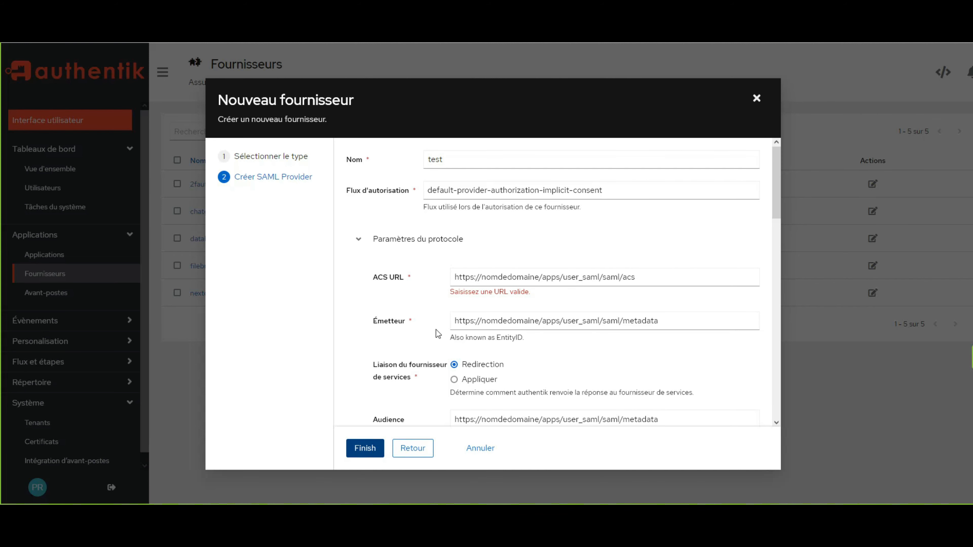
scroll(437, 330, "down", 3)
scroll(436, 330, "up", 3)
scroll(436, 329, "down", 9)
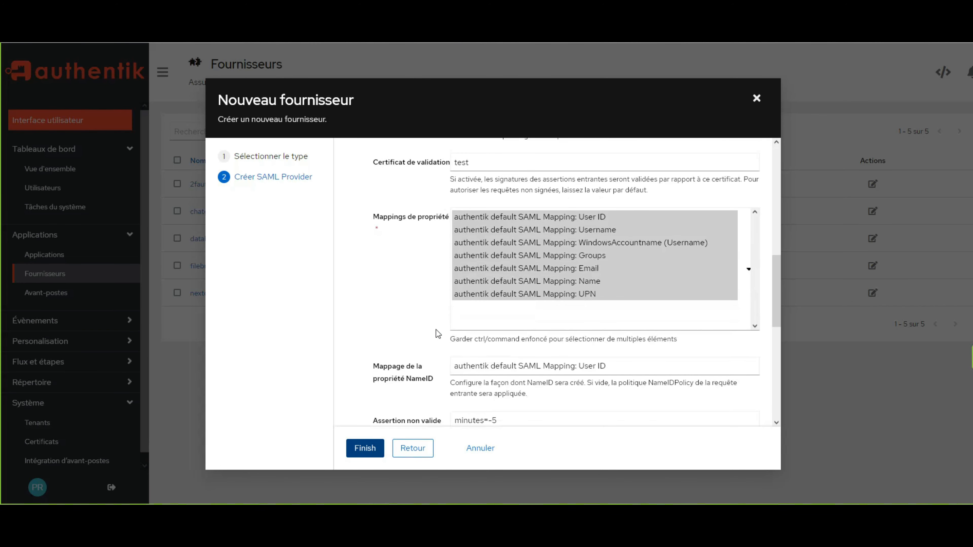
scroll(436, 329, "up", 12)
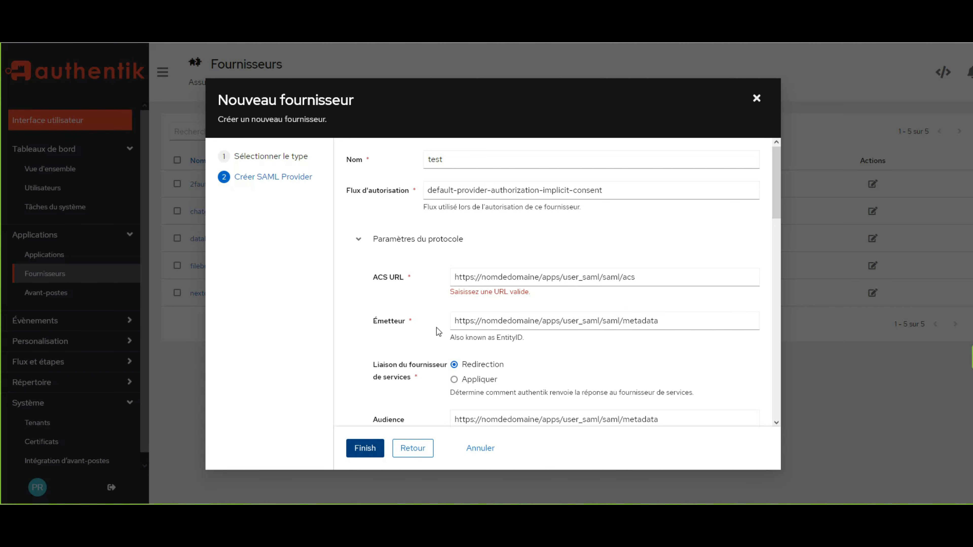
scroll(437, 327, "down", 2)
scroll(436, 327, "up", 2)
Remove the domain nomdedomaine from the ACS URL and cancel the creation of the provider.
triple_click(479, 277)
left_click(479, 276)
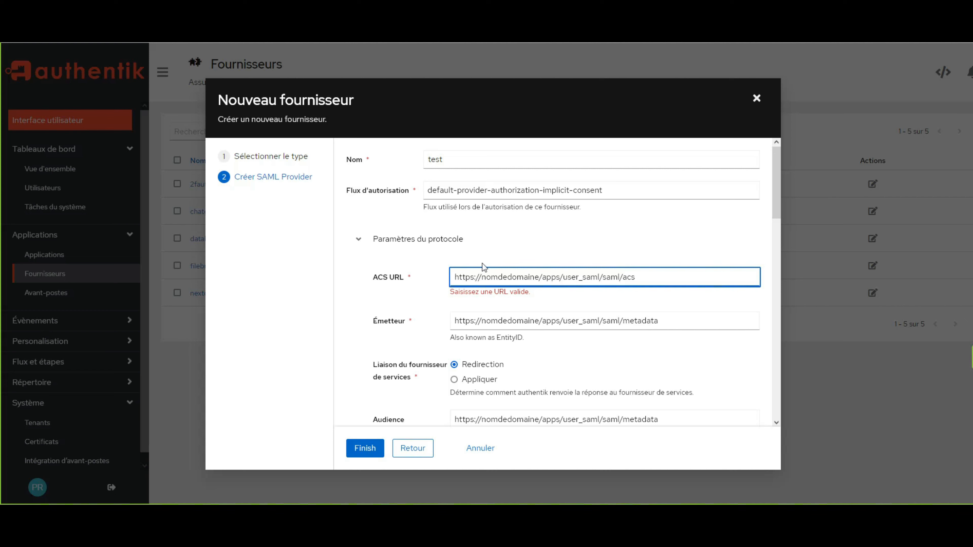
left_click_drag(480, 277, 539, 279)
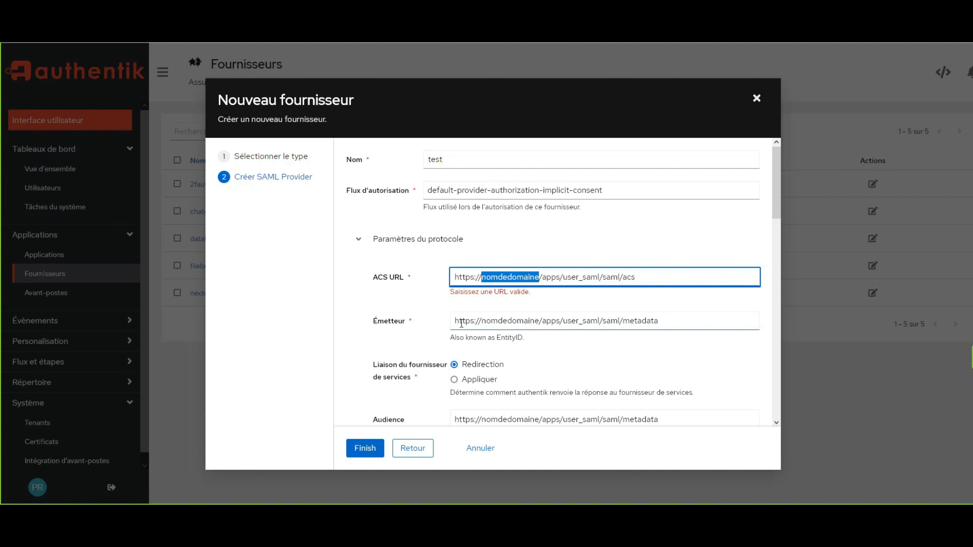
type("ai")
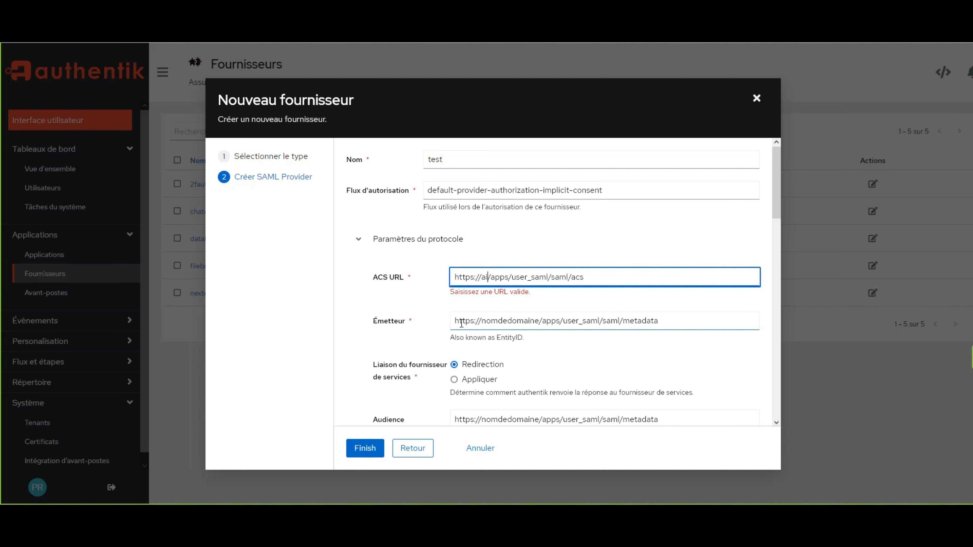
key("BackSpace")
key("BackSpace")
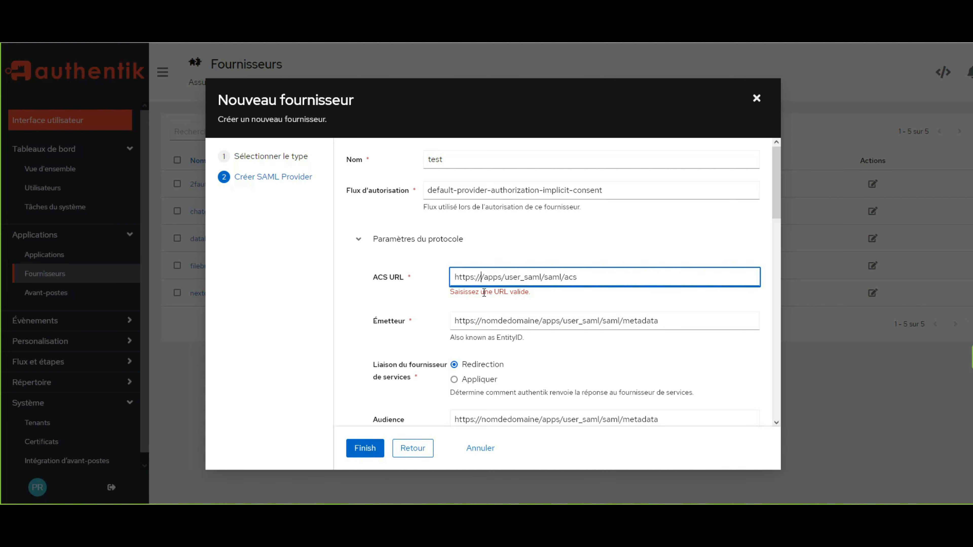
key("BackSpace")
left_click(482, 449)
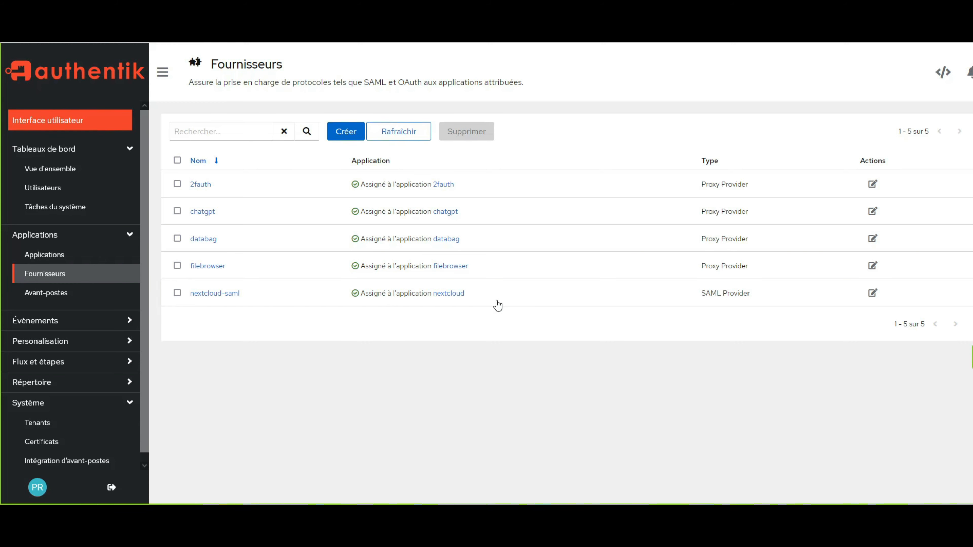
Open the form for a new application, view the providers it can use, and close the form without creating anything.
left_click(83, 255)
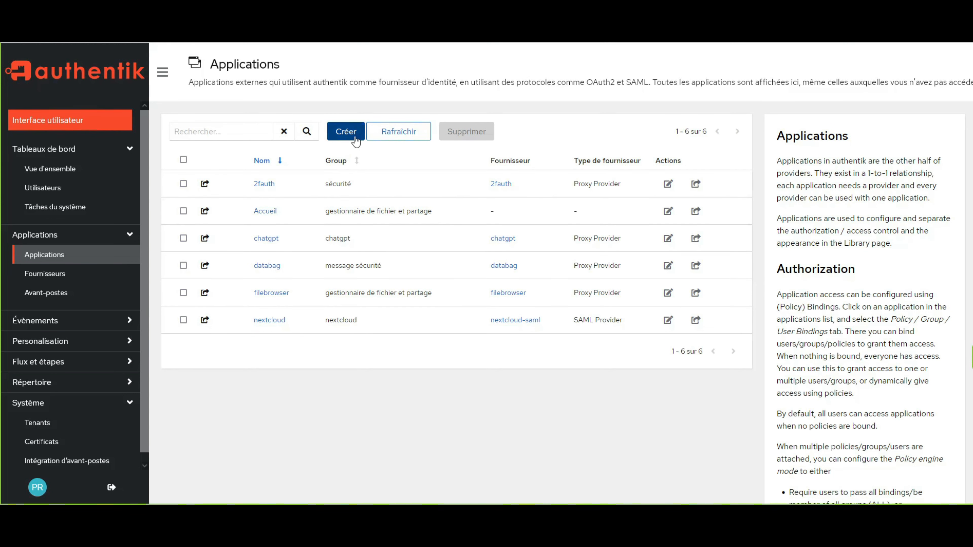
left_click(345, 132)
left_click(333, 151)
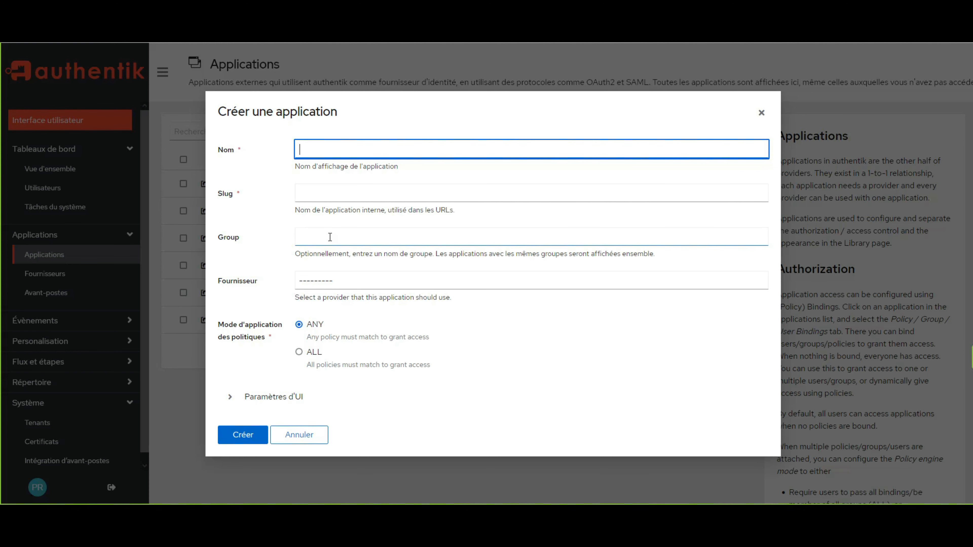
left_click(333, 279)
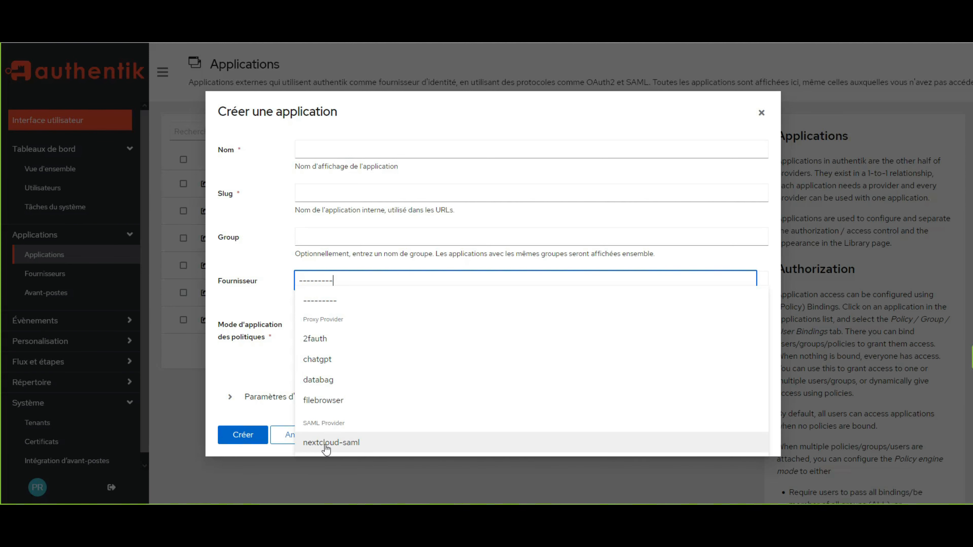
left_click(254, 298)
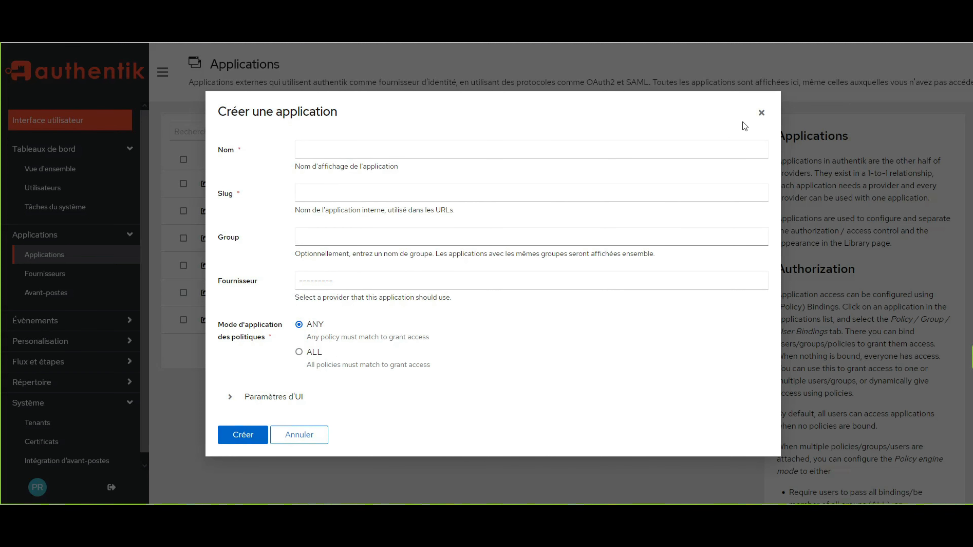
left_click(761, 113)
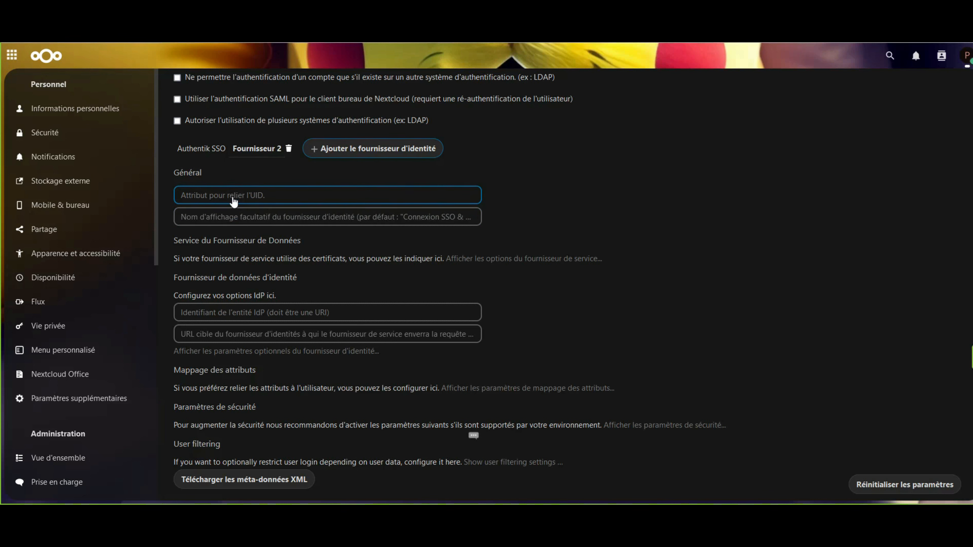
left_click(245, 197)
type("http://schemas.goauthentik.io/2021/02/saml/username")
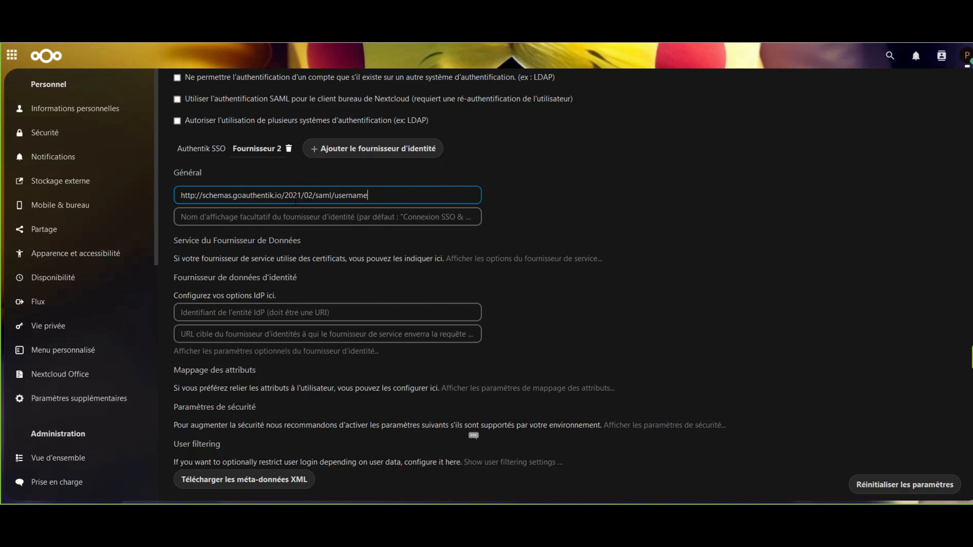
left_click(216, 220)
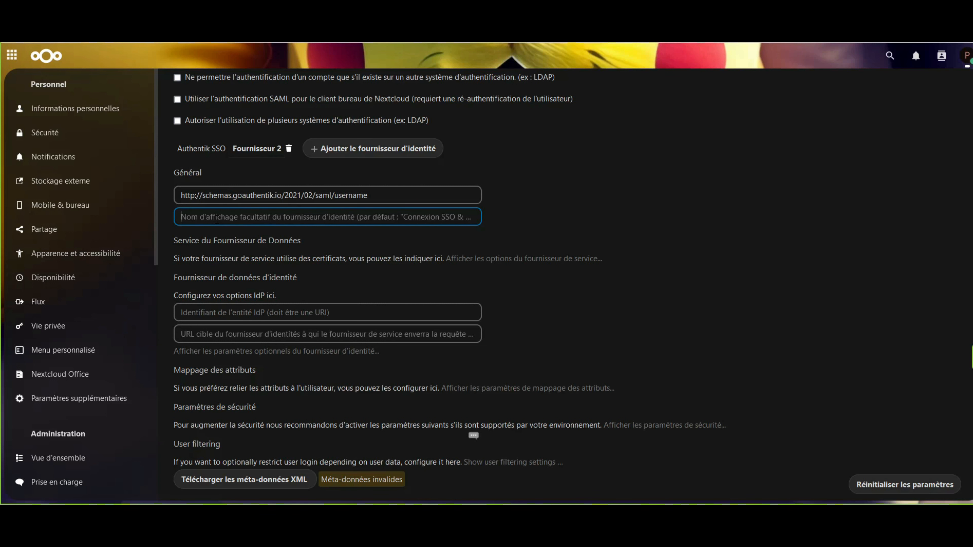
type("au")
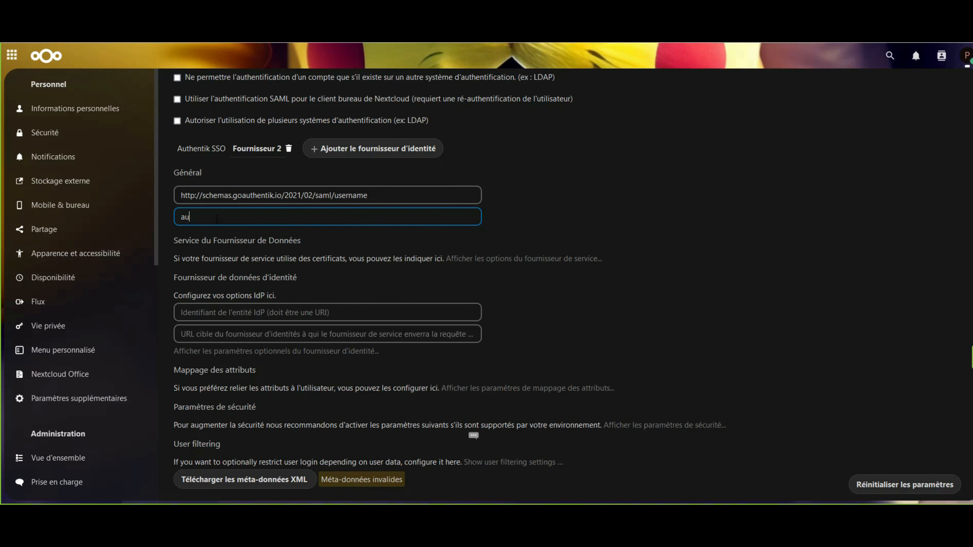
type("thentik")
left_click(319, 295)
left_click(302, 195)
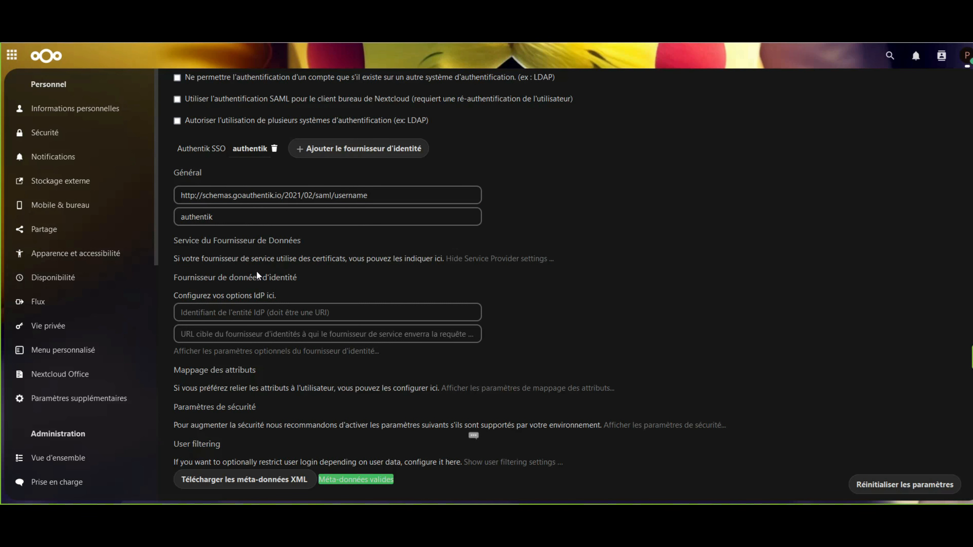
Show the service provider settings and set the name ID format to Nom du sujet X509.
left_click(508, 260)
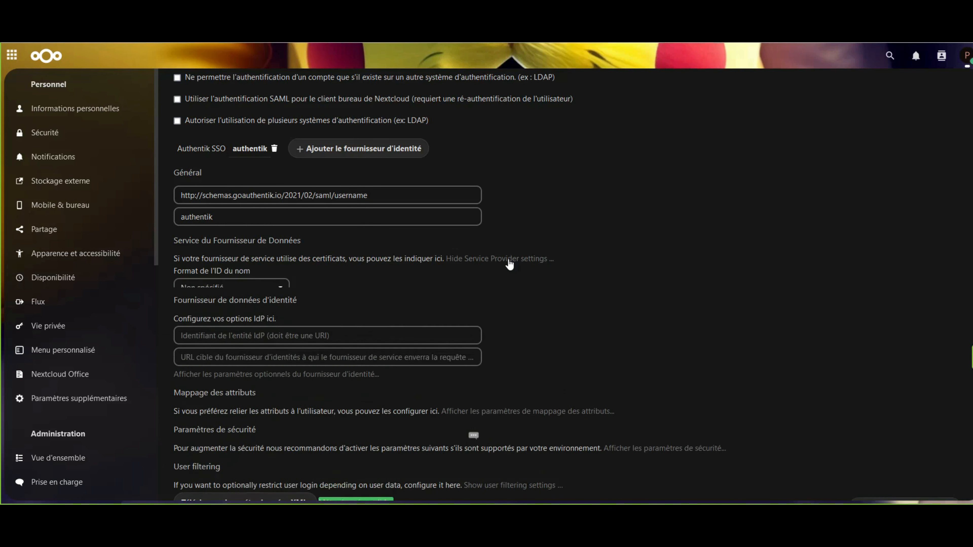
left_click(242, 291)
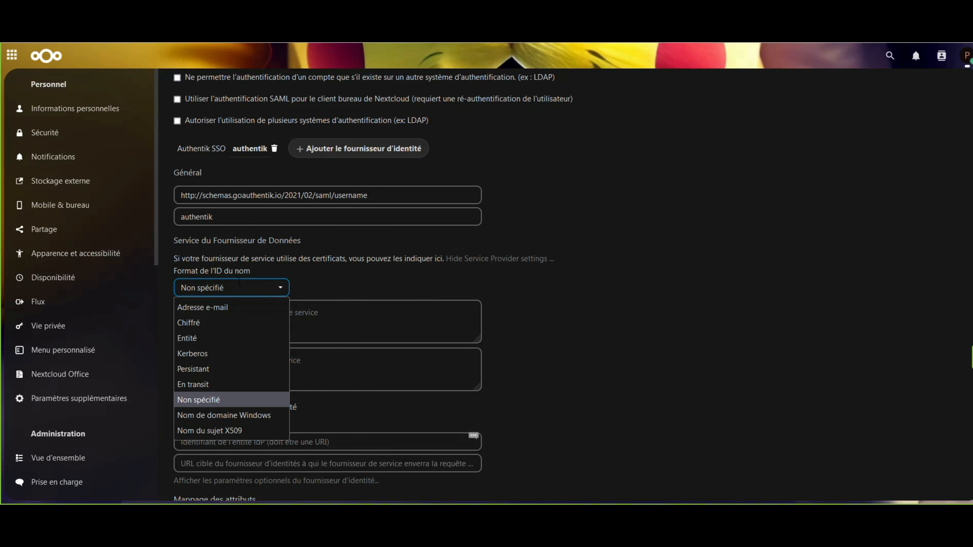
left_click(229, 431)
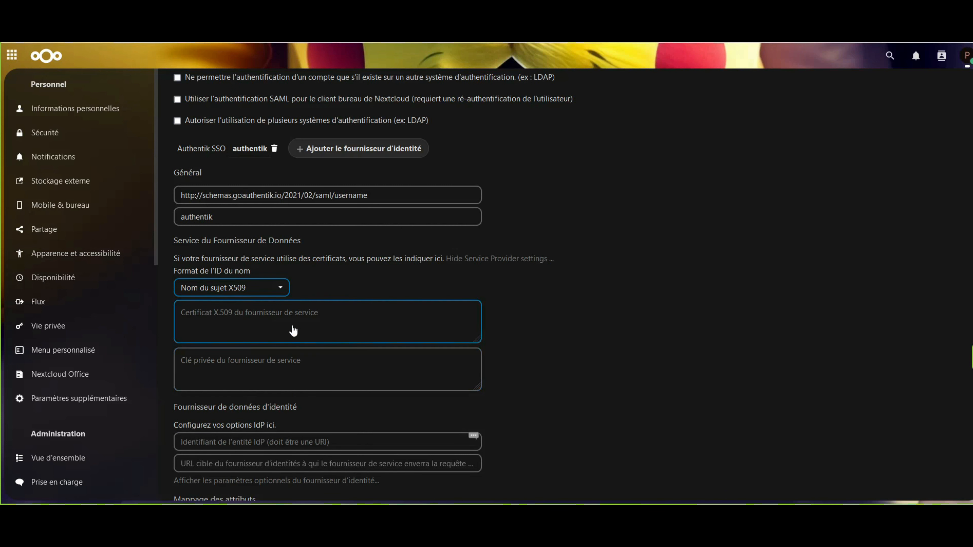
Copy the full content of test_certificate.pem from MobaTextEditor into Nextcloud's service provider X.509 certificate field.
left_click(250, 310)
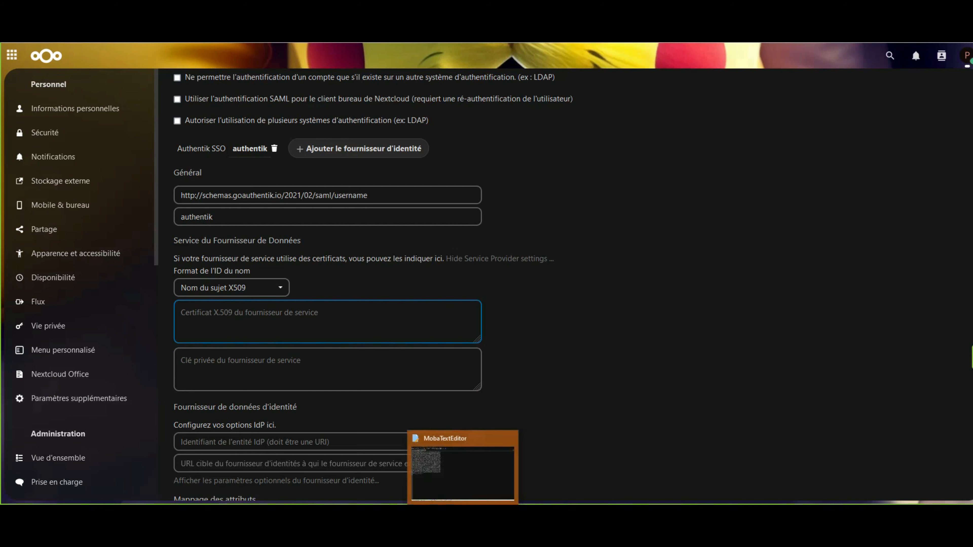
left_click(462, 513)
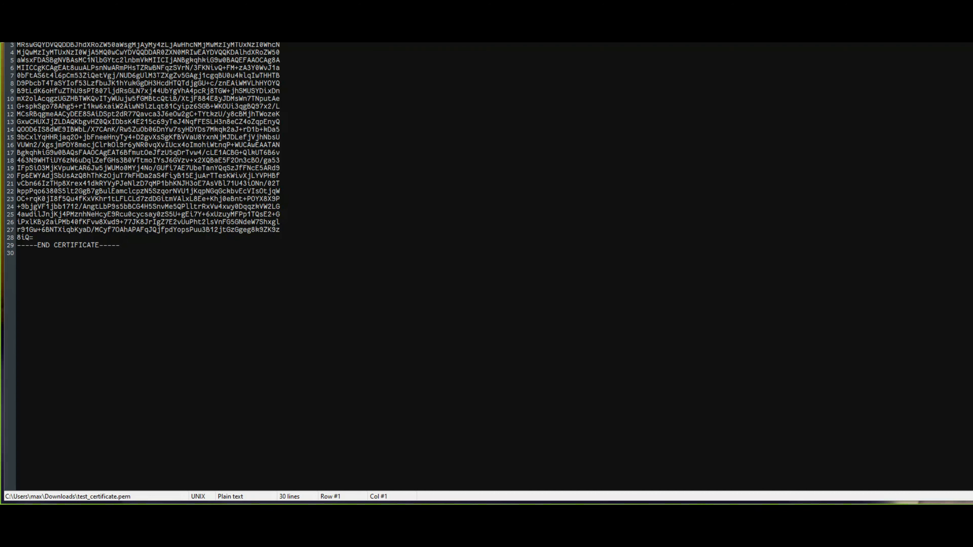
left_click(269, 295)
key("ctrl+a")
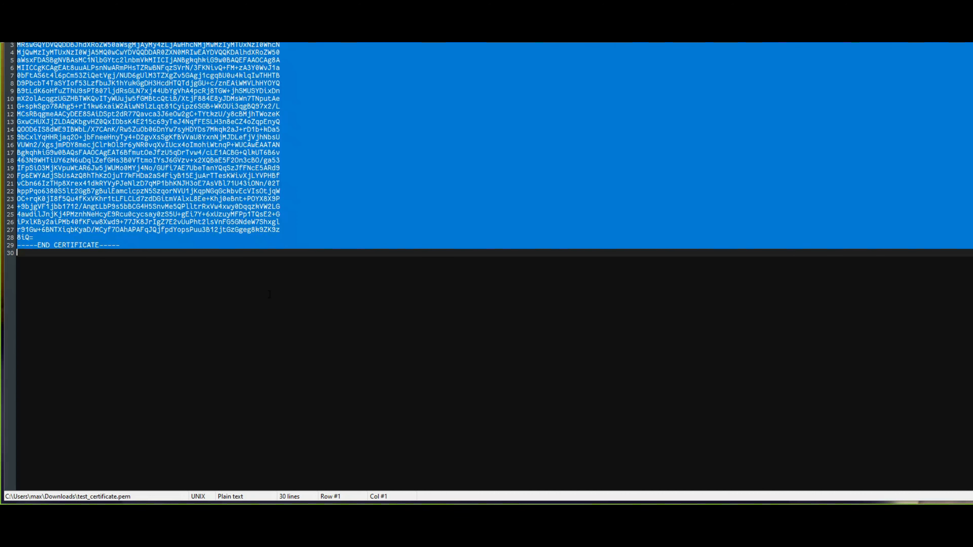
left_click(440, 514)
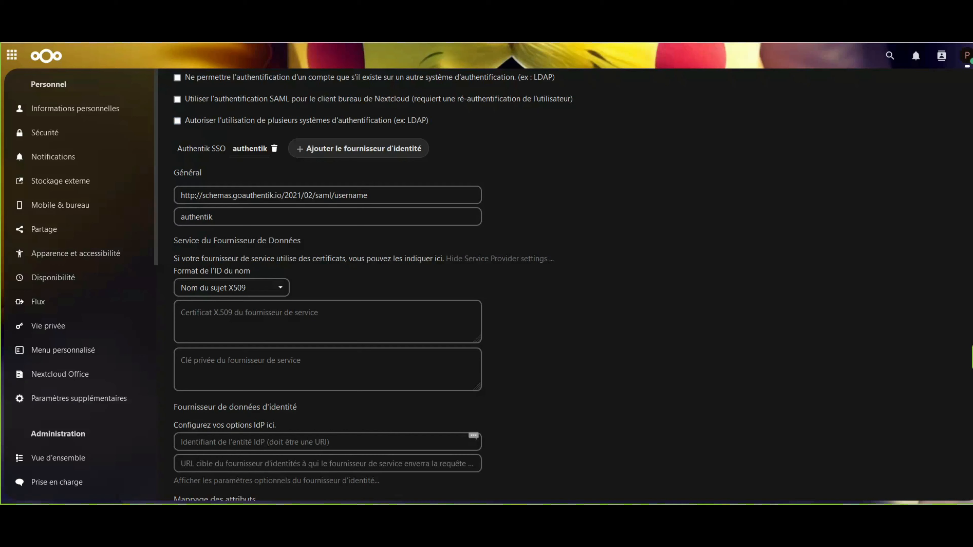
key("ctrl+v")
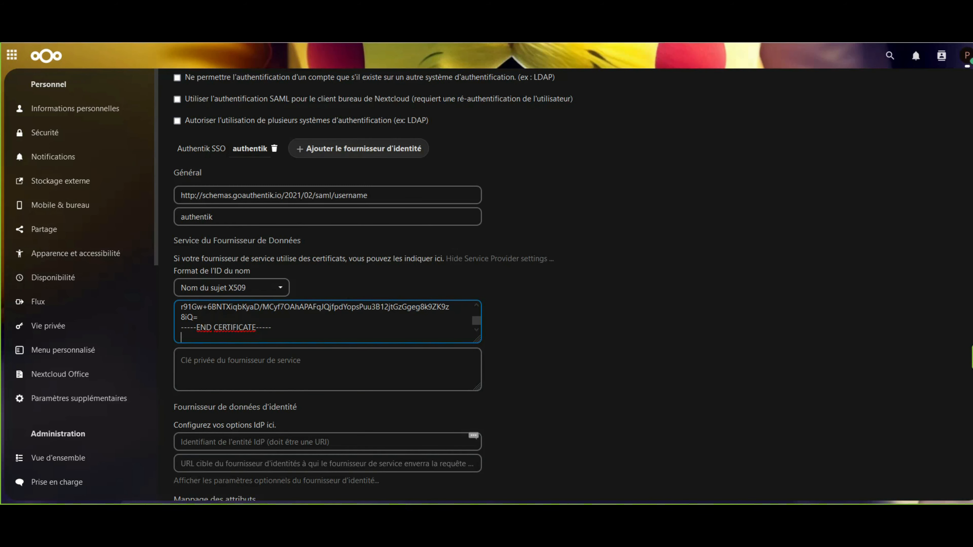
Copy the full private key from test_private_key.pem into Nextcloud's service provider private key field, and hide the service provider settings.
left_click(461, 513)
key("ctrl+Tab")
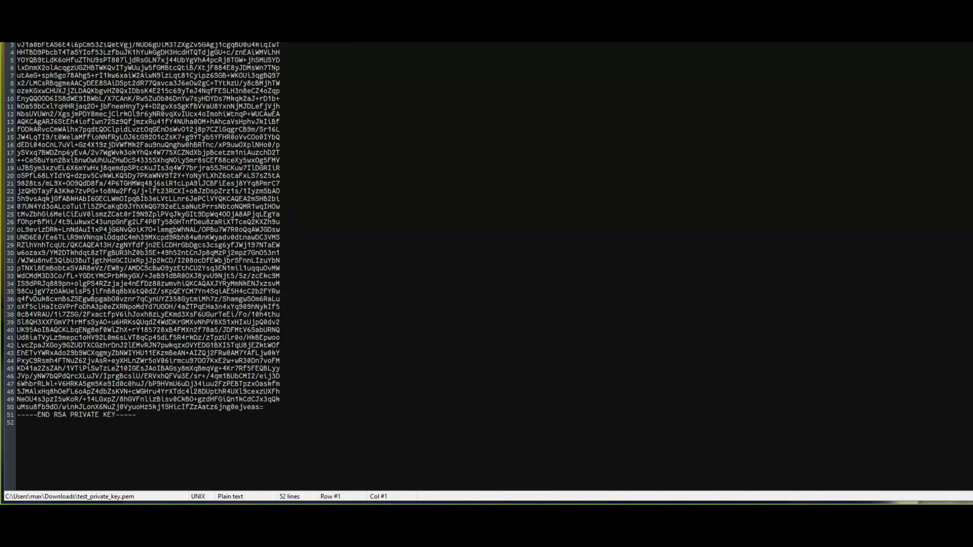
left_click(366, 344)
key("ctrl+a")
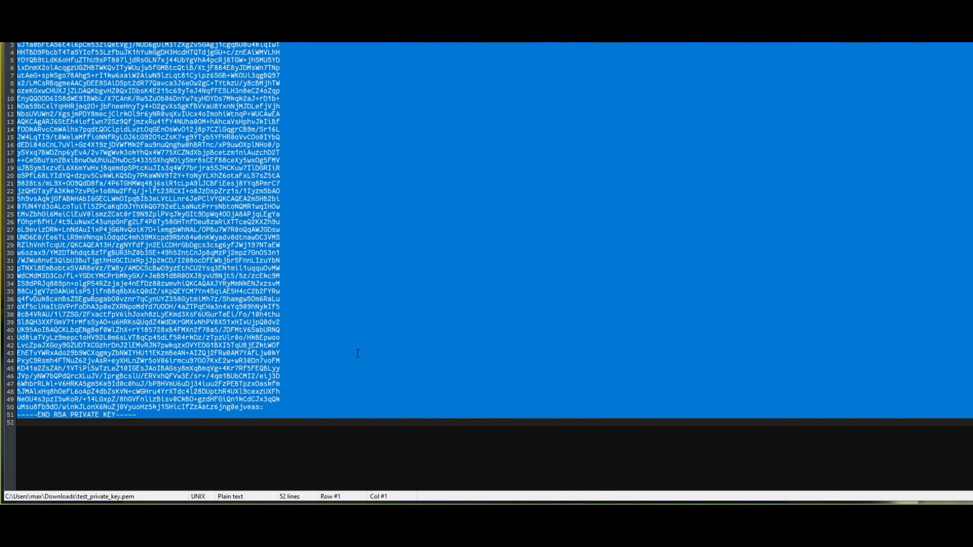
key("alt+Tab")
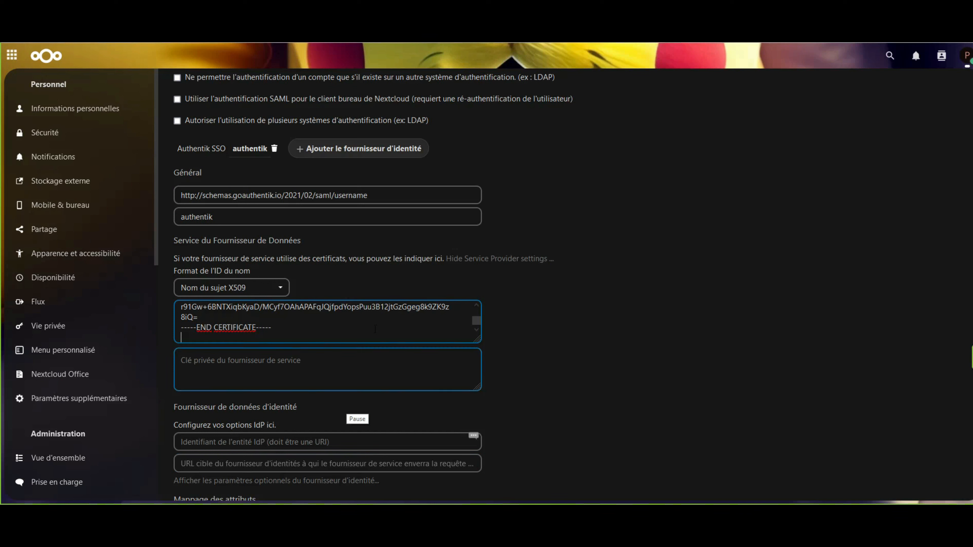
left_click(220, 368)
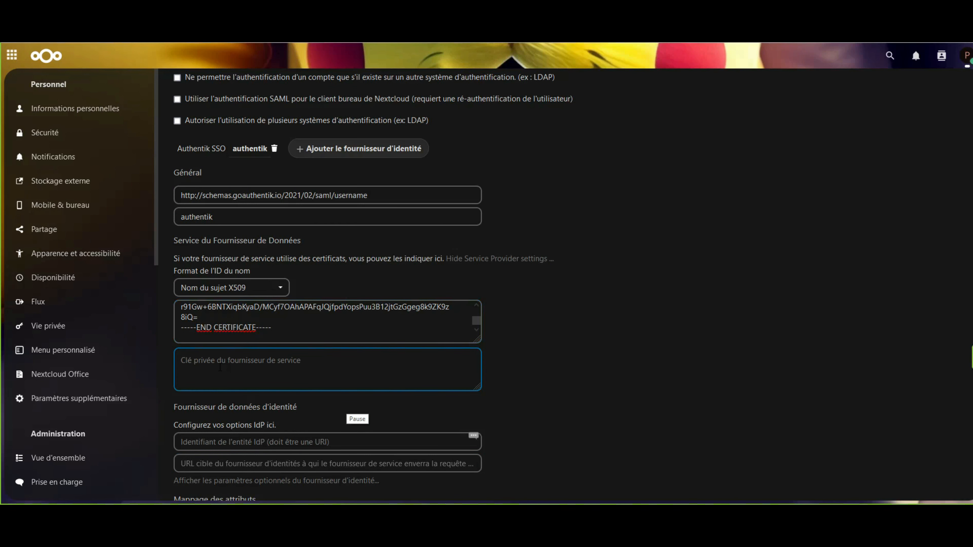
key("ctrl+v")
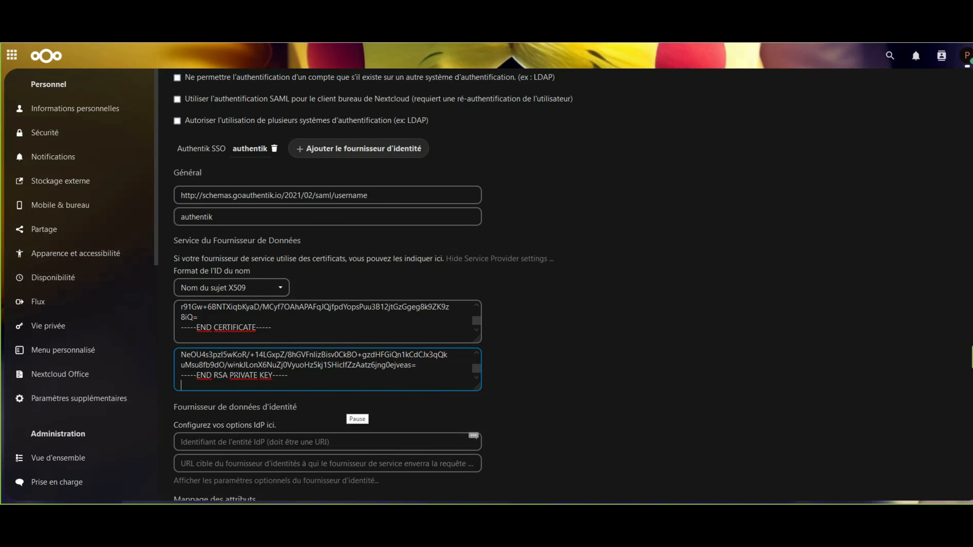
left_click(497, 259)
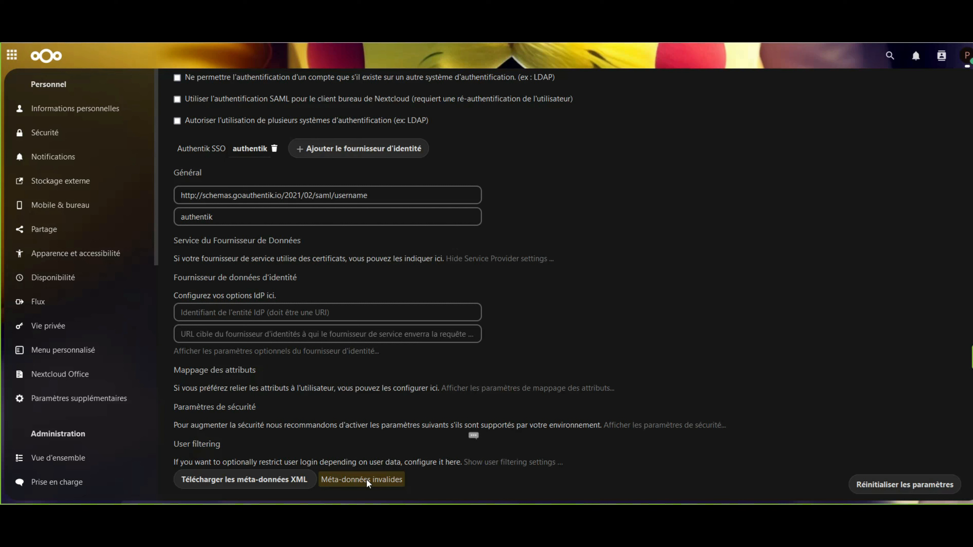
left_click(208, 312)
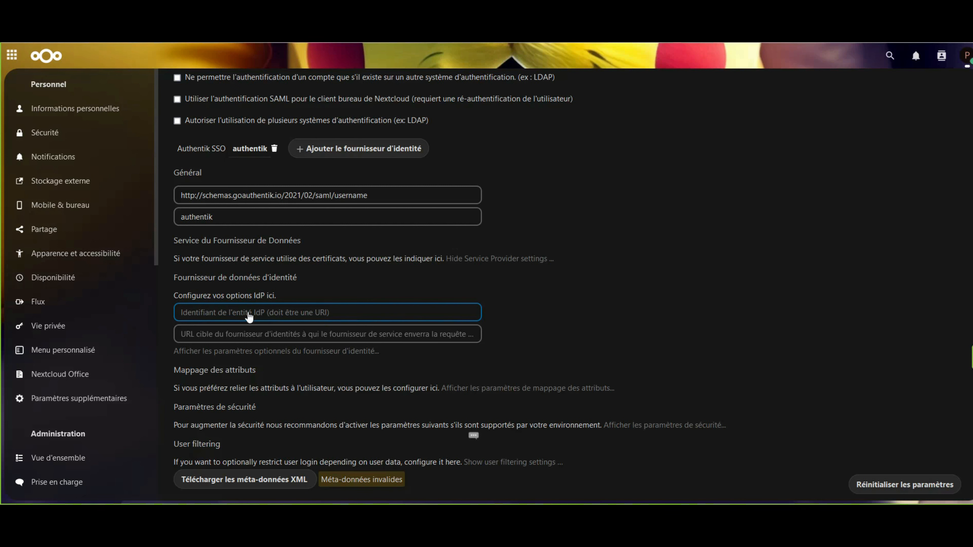
type("https://cloud.example.com/apps/user_saml/saml/metadata")
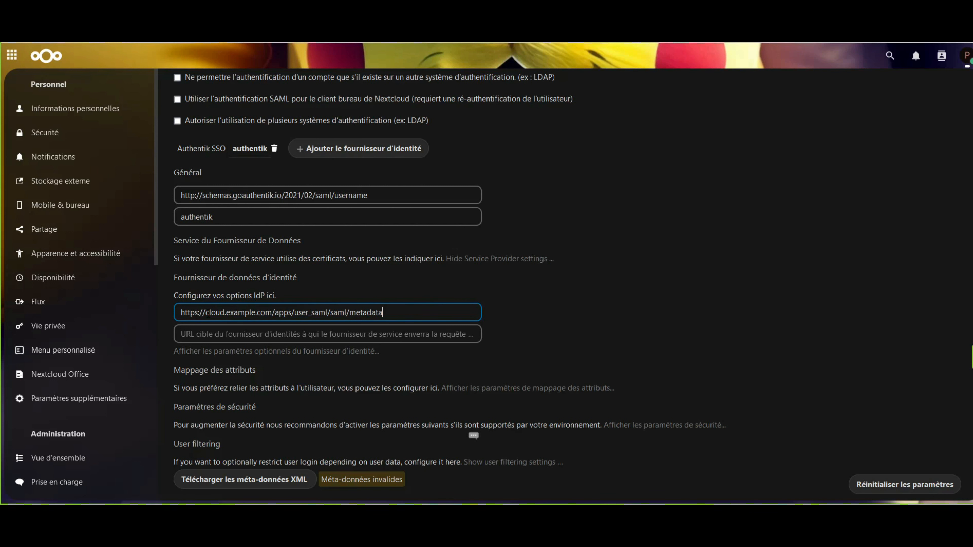
left_click_drag(207, 313, 273, 312)
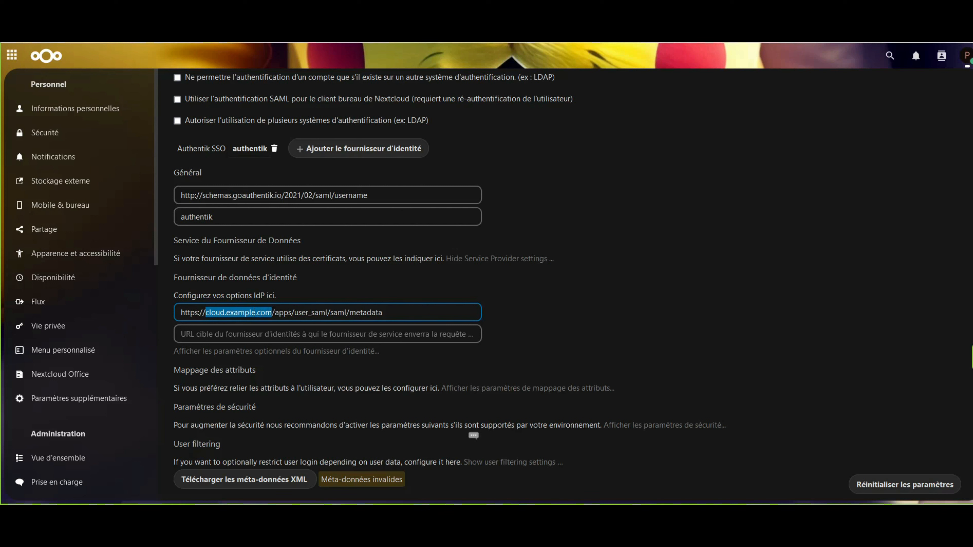
type("nomdedoma")
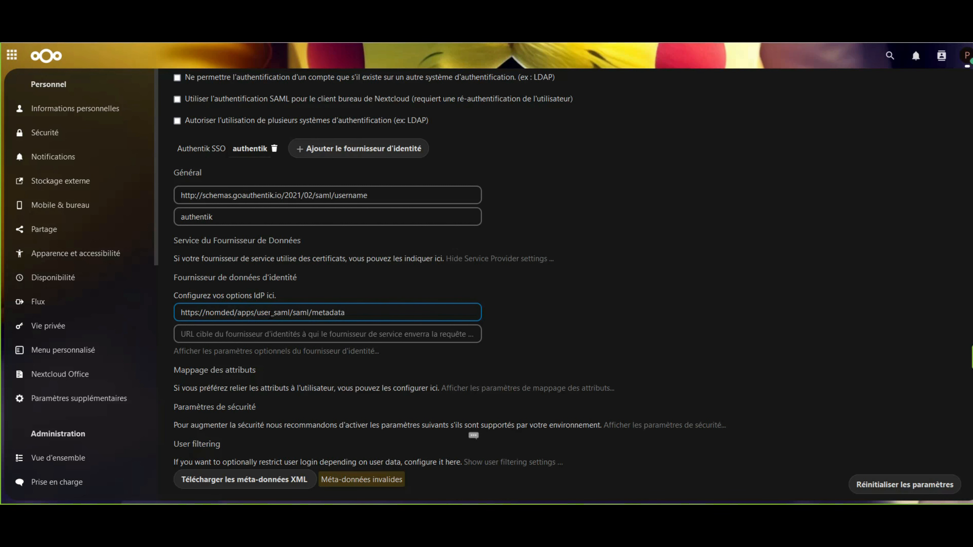
type("ine")
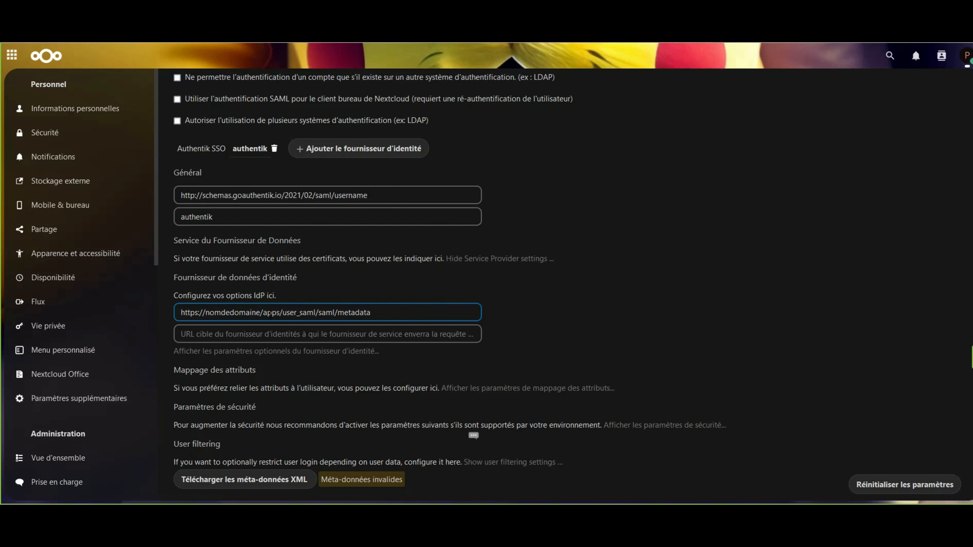
left_click(249, 335)
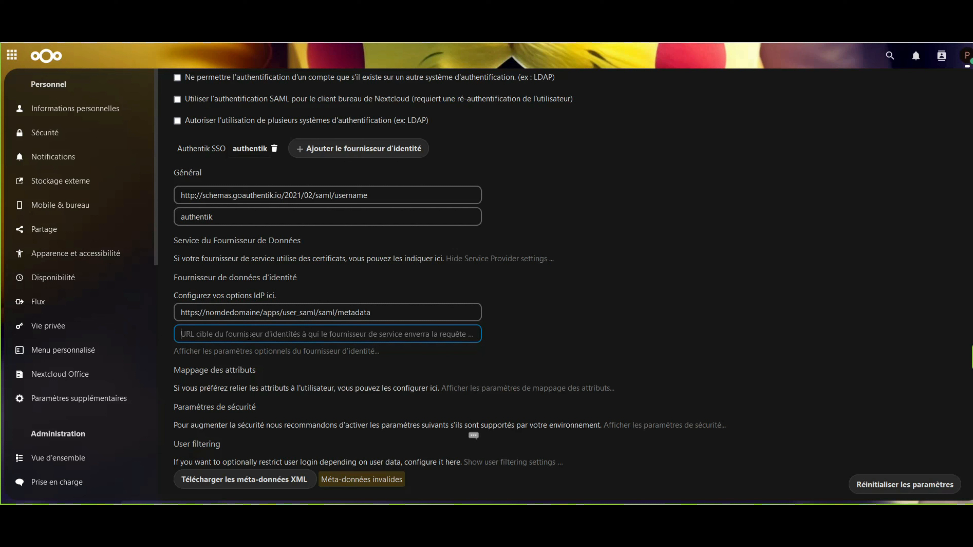
type("https://cloud.example.com/apps/user_saml/saml/metadata")
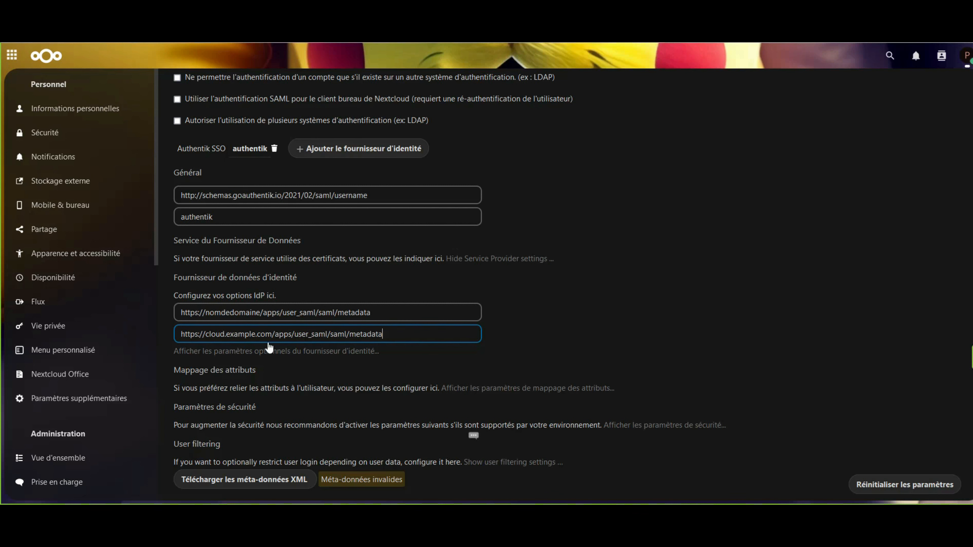
key("ctrl+a")
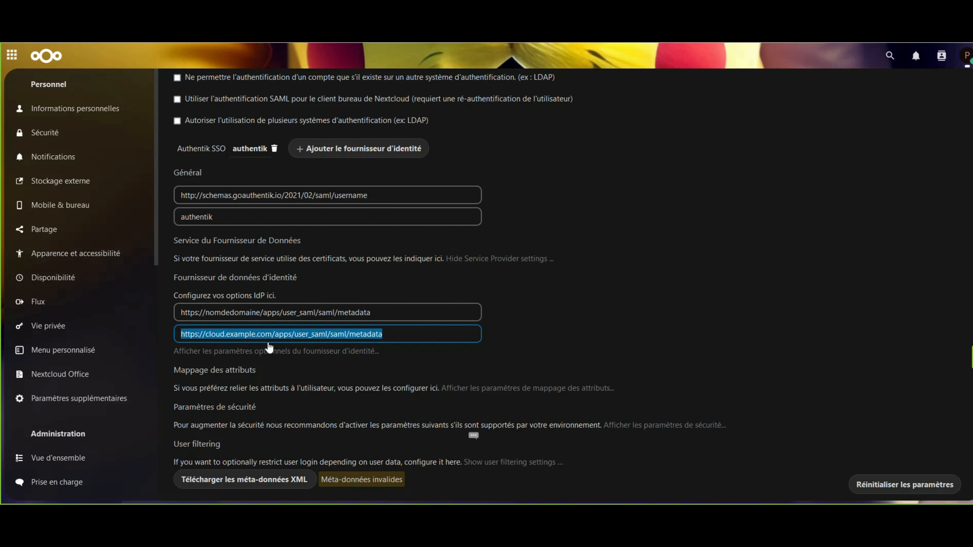
key("BackSpace")
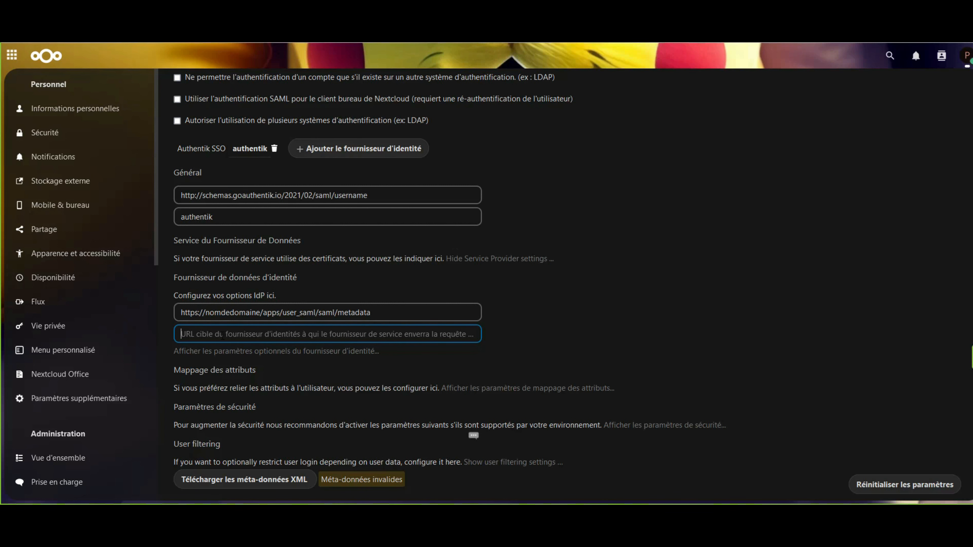
type("https://auth.example.com/application/saml/nextcloud/sso/binding/redirect/")
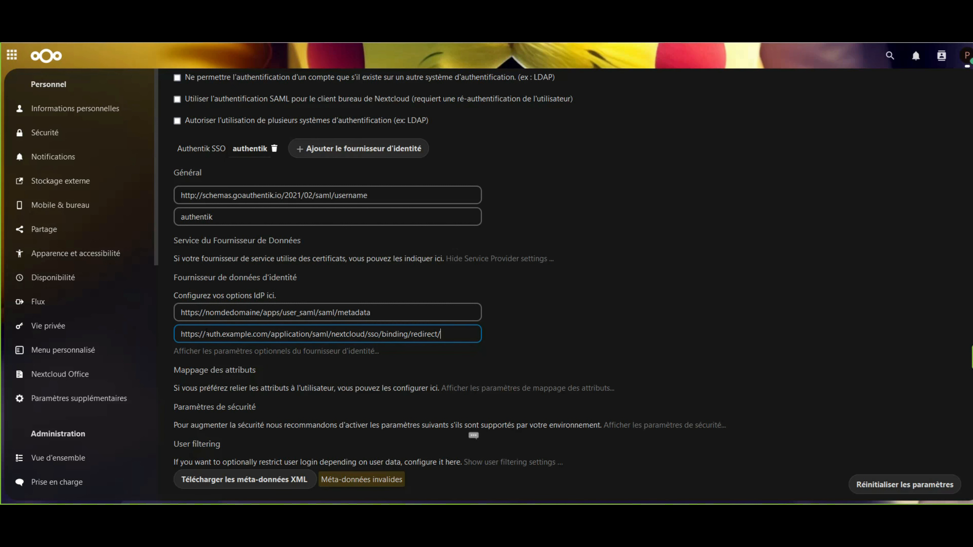
left_click_drag(205, 334, 267, 334)
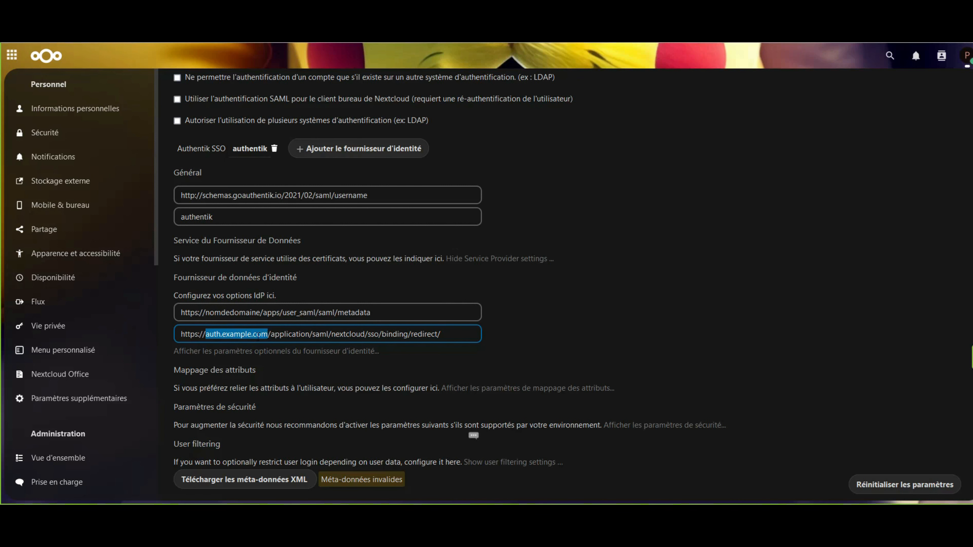
left_click(222, 334)
left_click_drag(222, 334, 251, 334)
type("nomdedomaine")
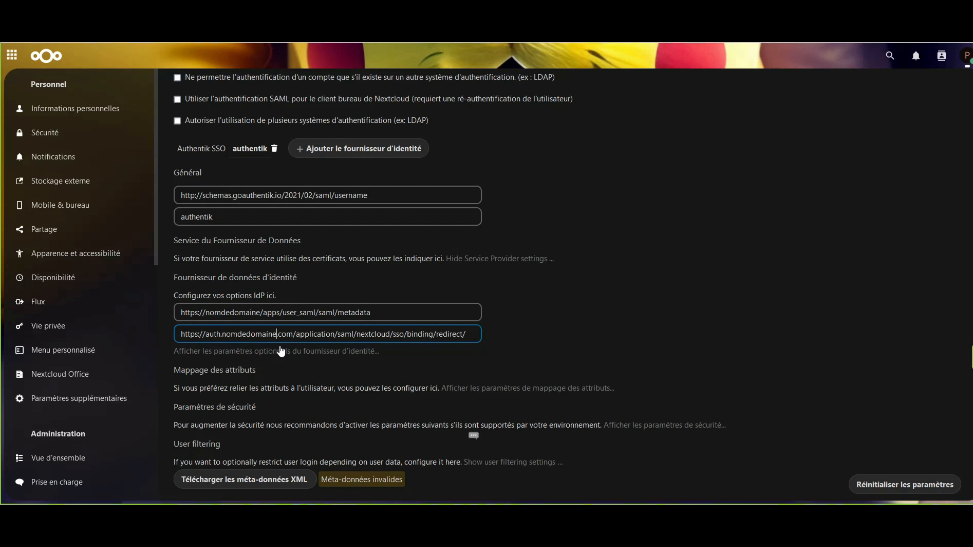
left_click(464, 262)
left_click(430, 310)
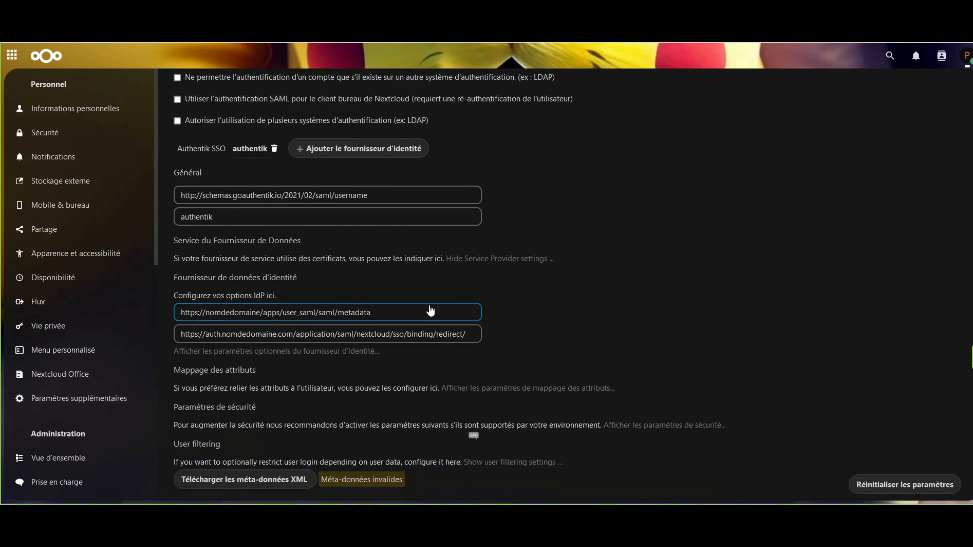
left_click(316, 350)
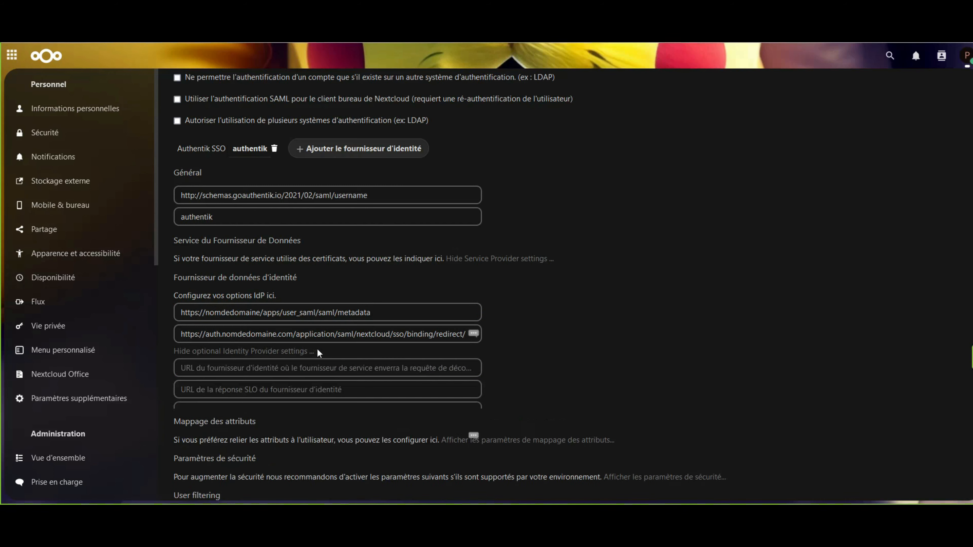
scroll(325, 288, "down", 2)
left_click(297, 283)
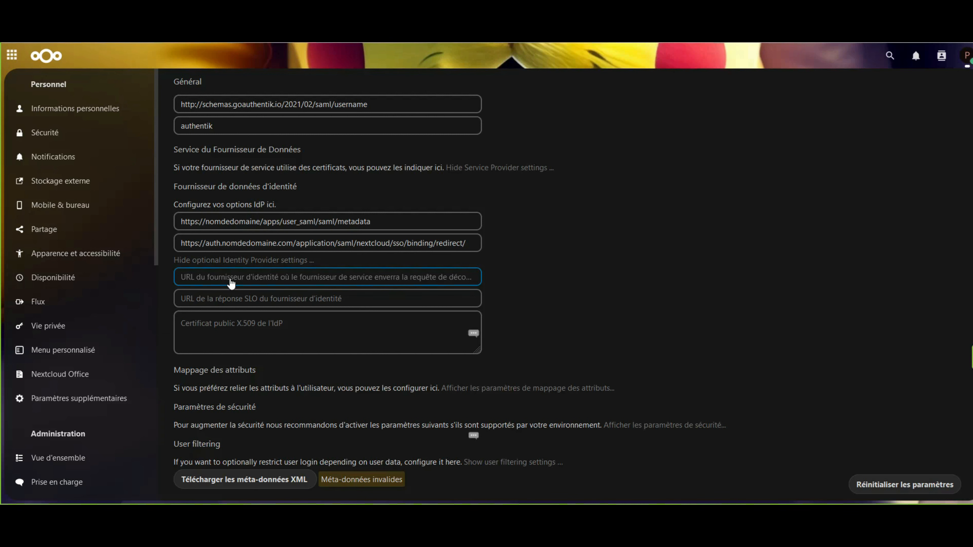
type("https://auth.example.com/if/session-end/nextcloud/")
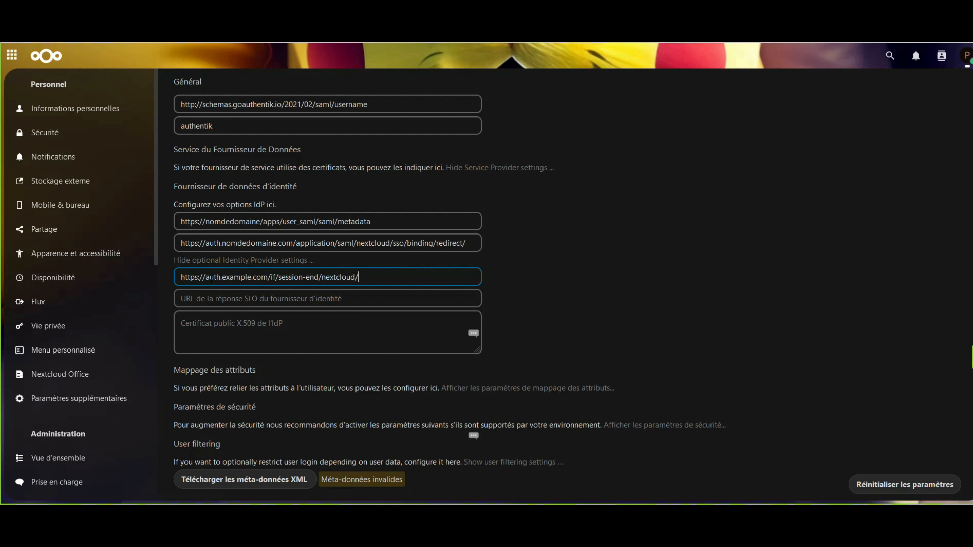
left_click_drag(223, 278, 253, 278)
type("nomdedomaine.")
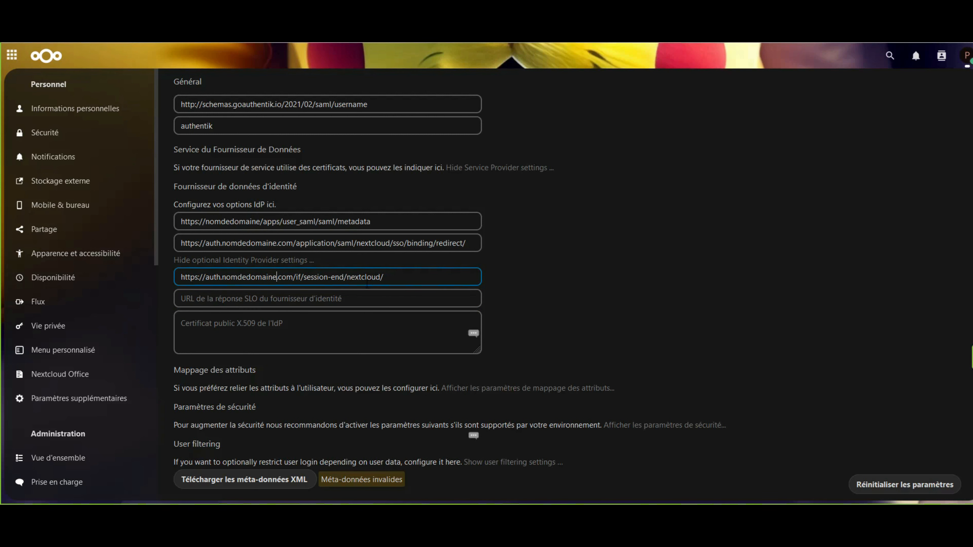
Paste the copied private key into the identity provider's public X.509 certificate field.
left_click(263, 335)
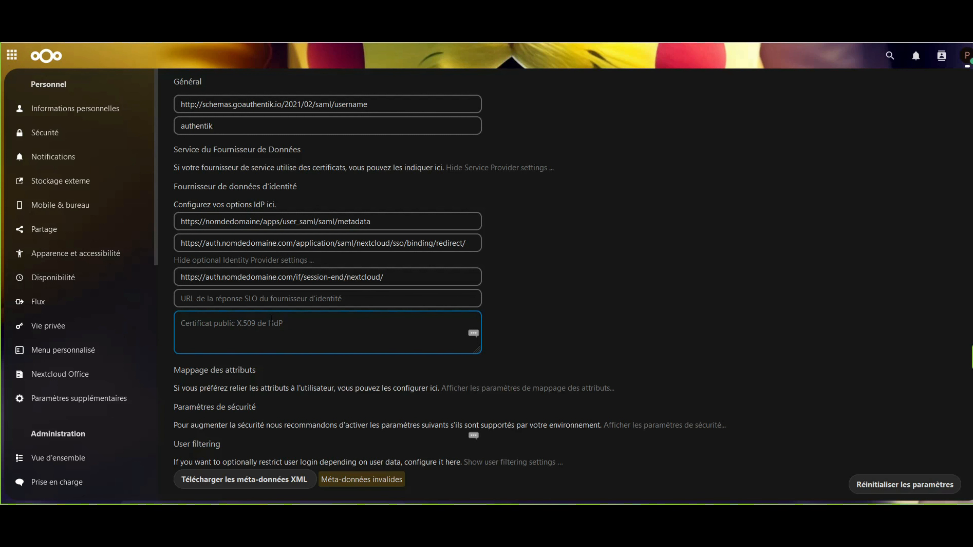
right_click(262, 326)
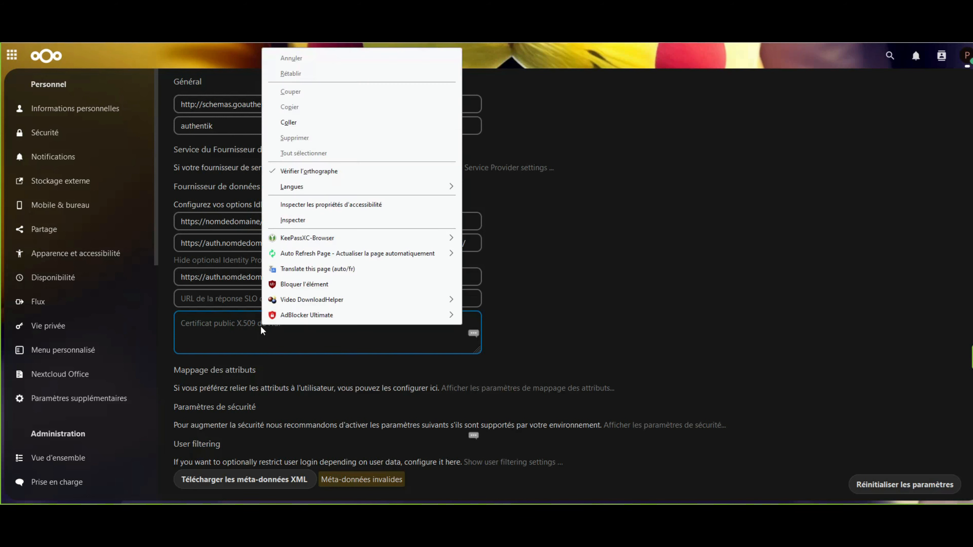
left_click(299, 122)
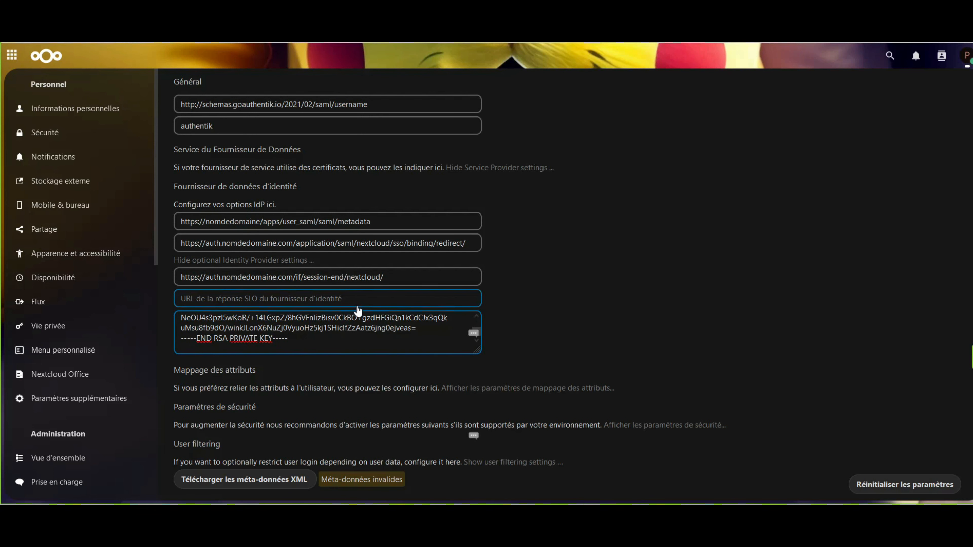
left_click(465, 388)
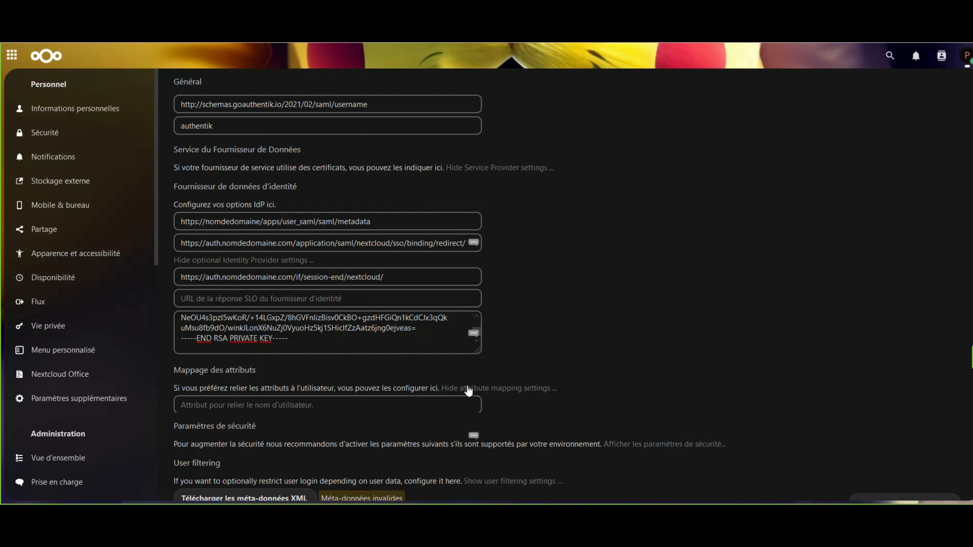
scroll(440, 354, "down", 1)
left_click(267, 406)
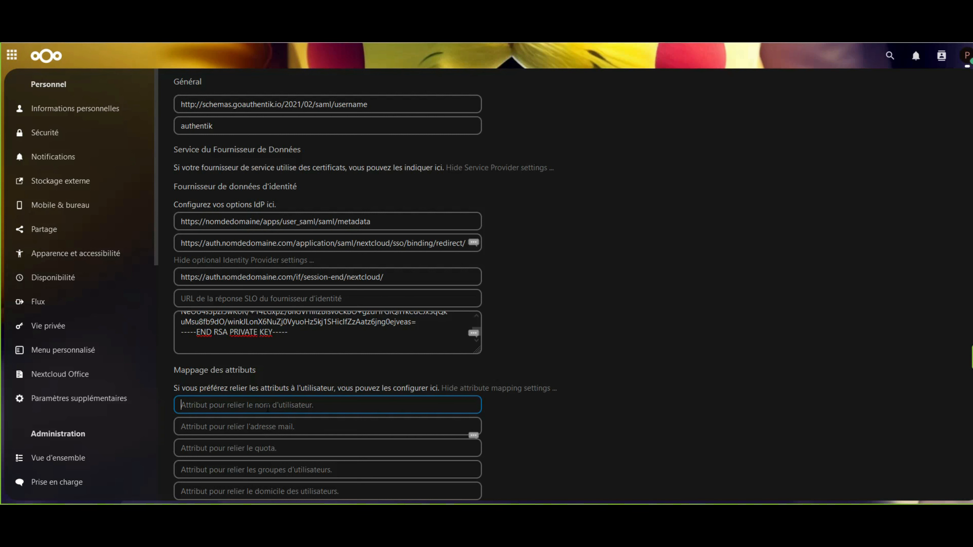
right_click(292, 407)
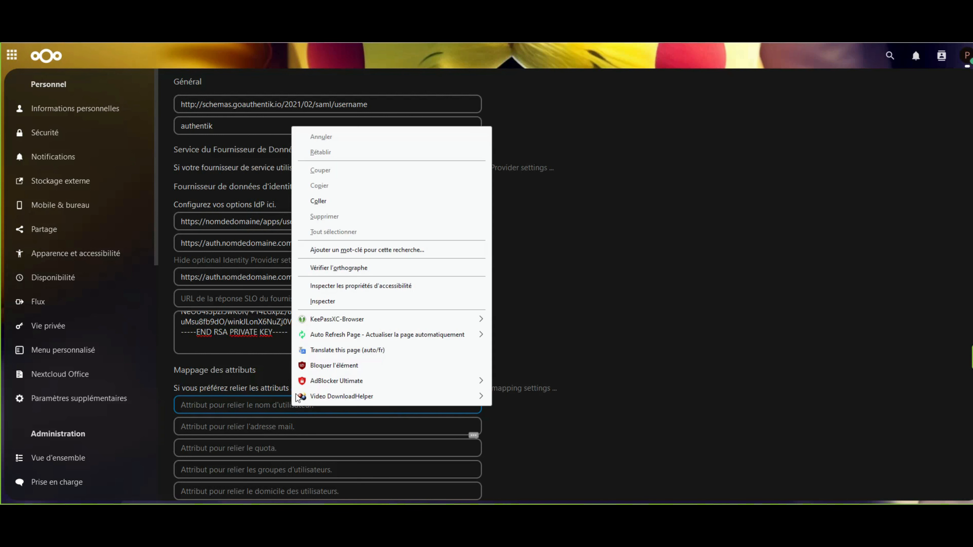
left_click(329, 206)
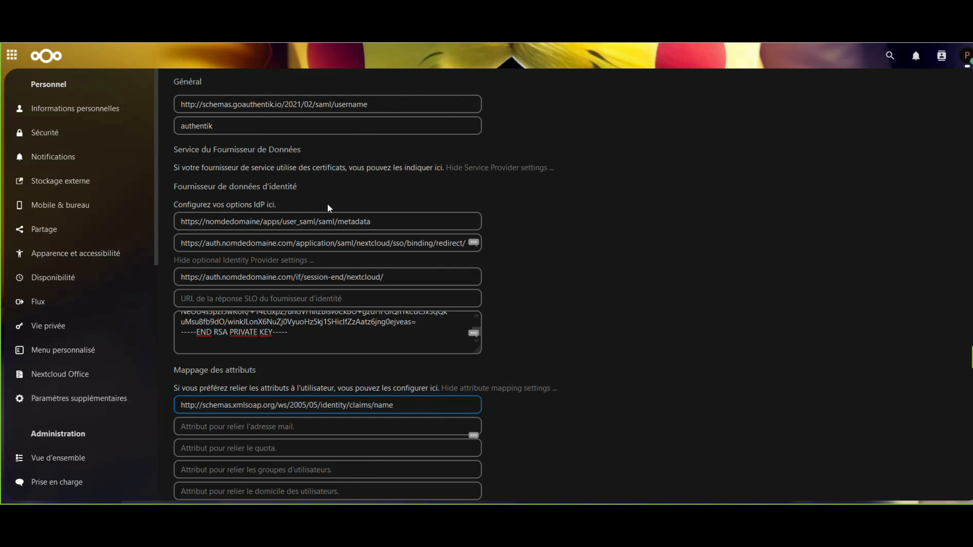
left_click(237, 426)
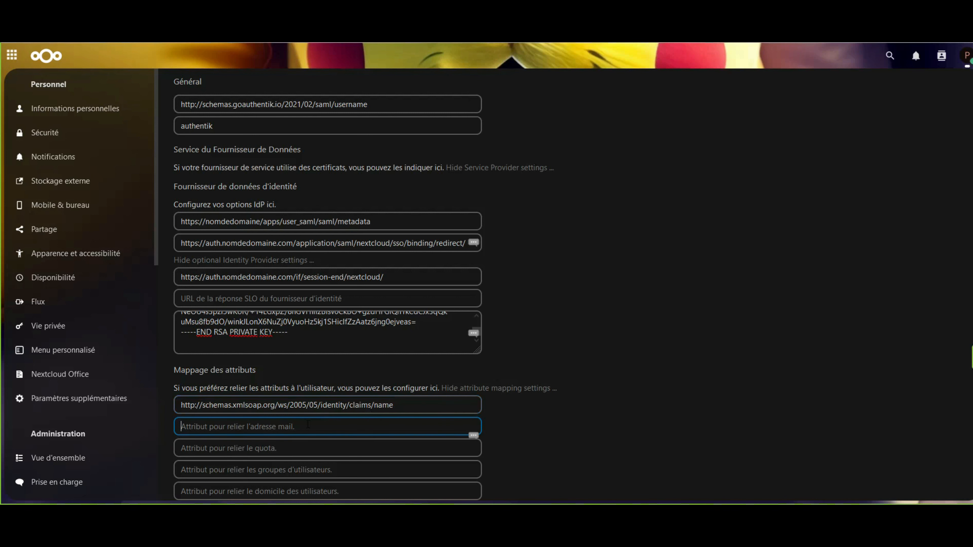
type("http://schemas.xmlsoap.org/ws/2005/05/identity/claims/name")
key("BackSpace")
key("BackSpace")
key("BackSpace")
key("BackSpace")
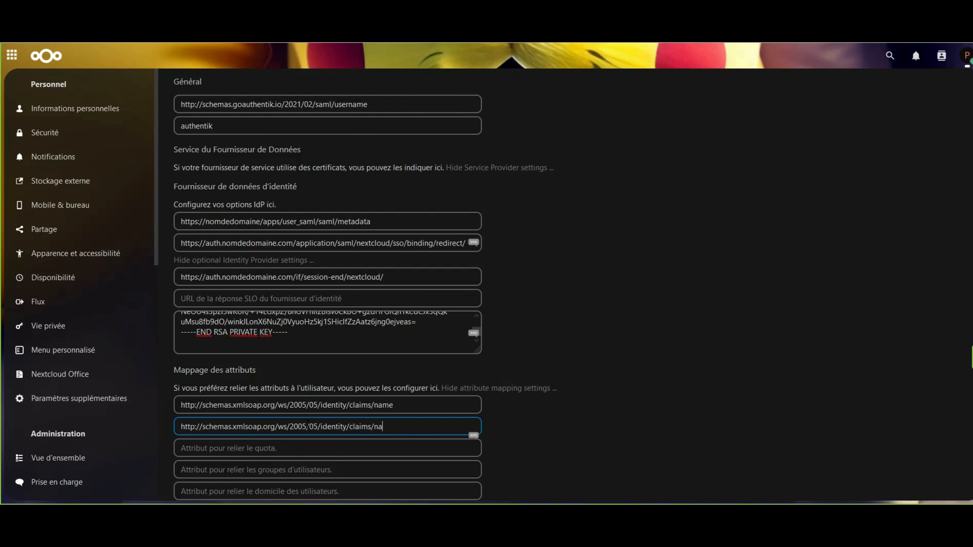
type("emailadress")
scroll(308, 421, "down", 3)
left_click(290, 362)
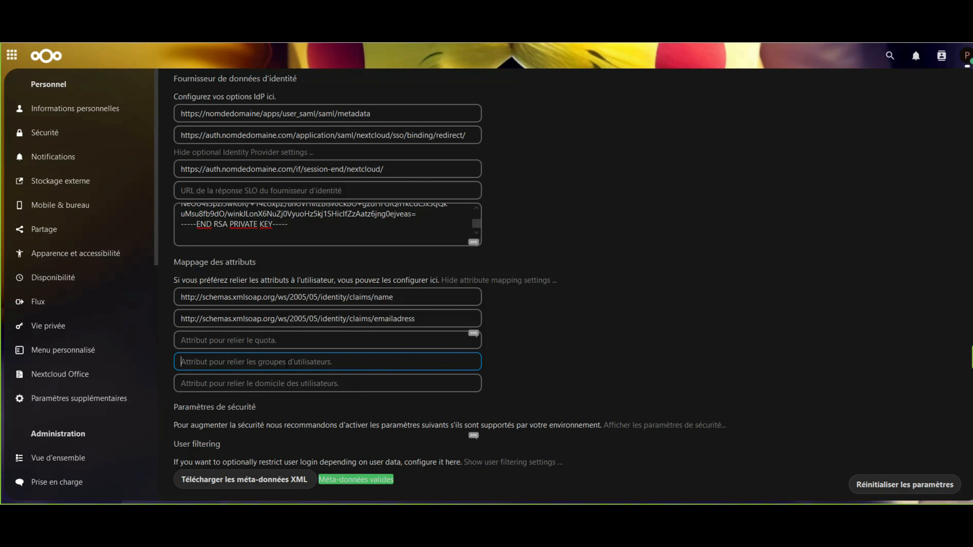
type("http://schemas.xmlsoap.org/ws/2005/05/identity/claims/name")
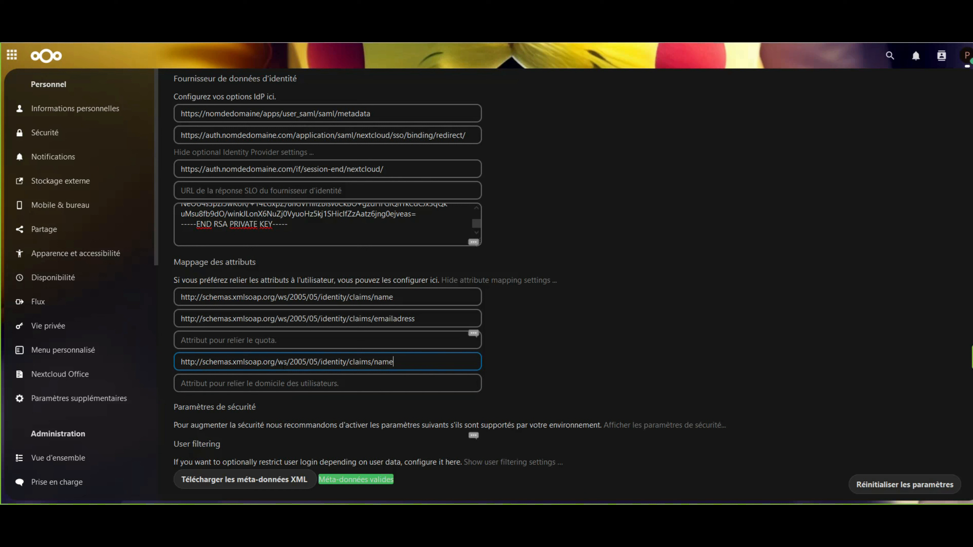
left_click_drag(277, 364, 349, 362)
key("BackSpace")
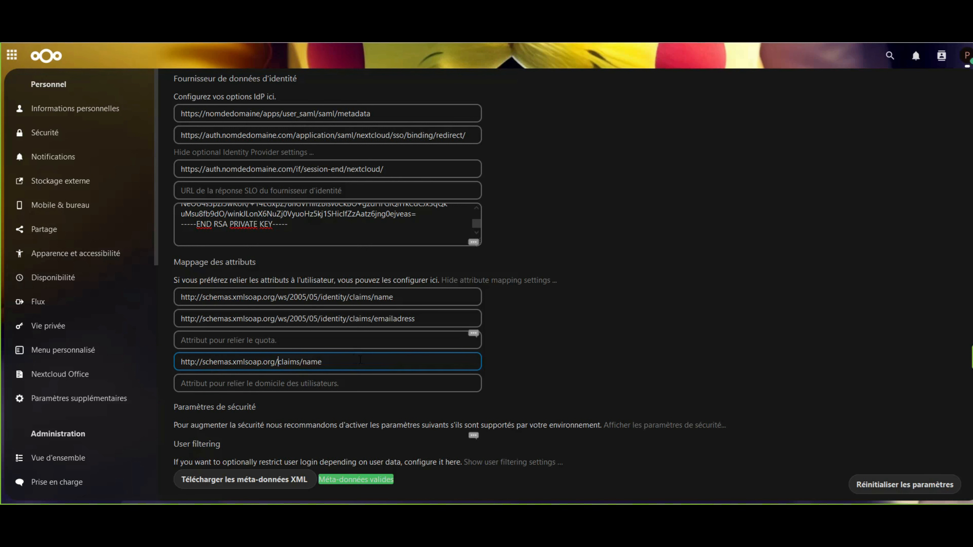
left_click_drag(302, 361, 348, 364)
type("groups")
key("BackSpace")
type("G")
left_click(341, 363)
key("BackSpace")
Show the security settings and enable all five offered signature and encryption options, from the encrypted logout request nameID to signed metadata.
scroll(327, 336, "up", 5)
scroll(328, 336, "down", 5)
left_click(629, 432)
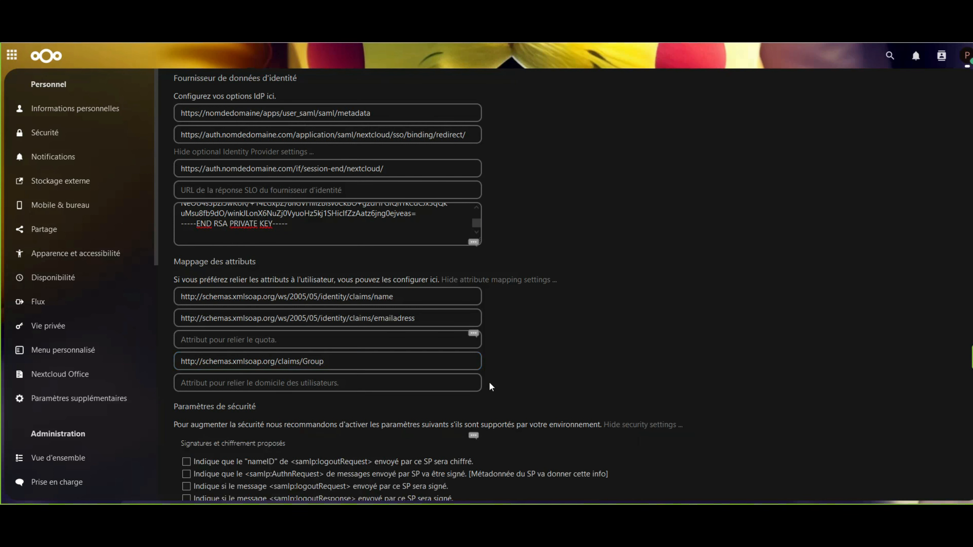
scroll(489, 385, "down", 7)
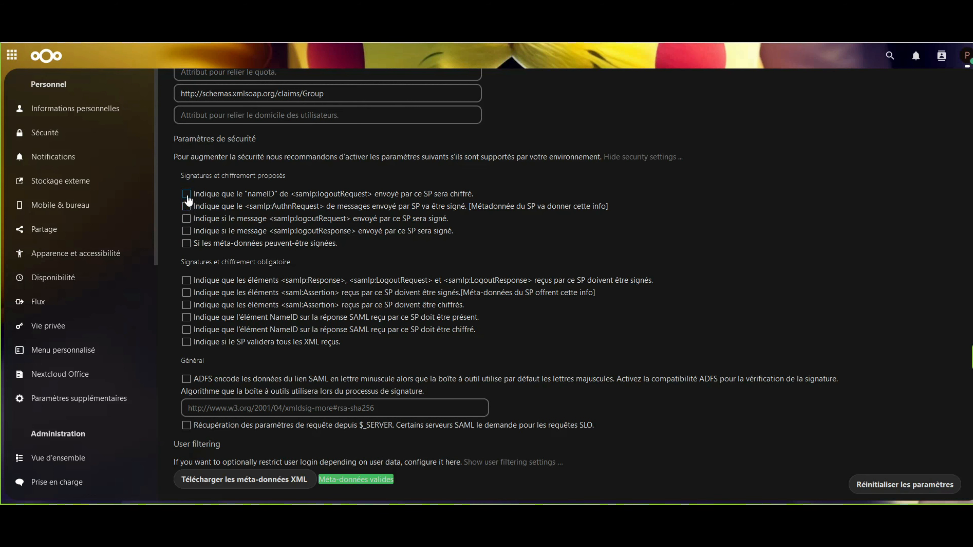
scroll(188, 198, "down", 5)
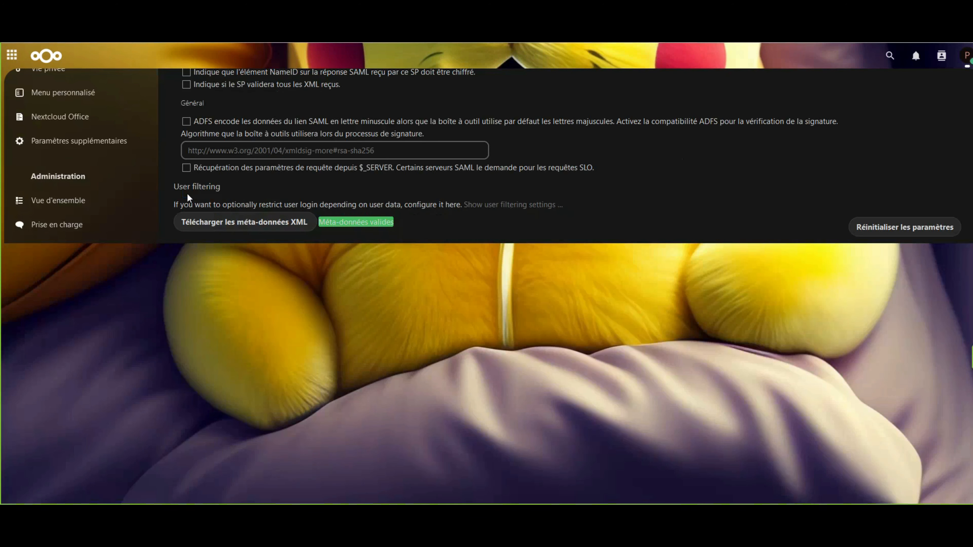
scroll(188, 196, "up", 5)
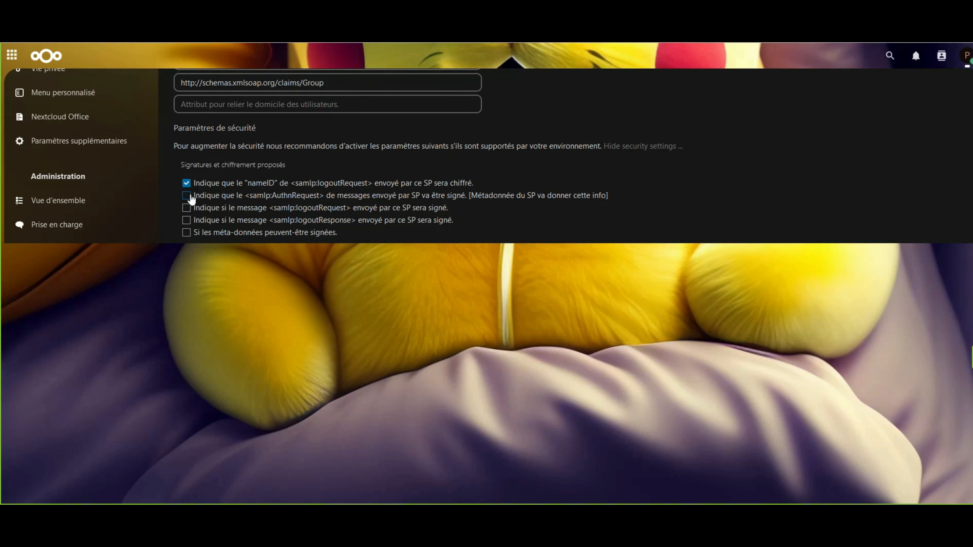
left_click(189, 196)
scroll(189, 196, "down", 1)
left_click(189, 197)
scroll(189, 197, "down", 1)
left_click(189, 197)
scroll(189, 197, "down", 1)
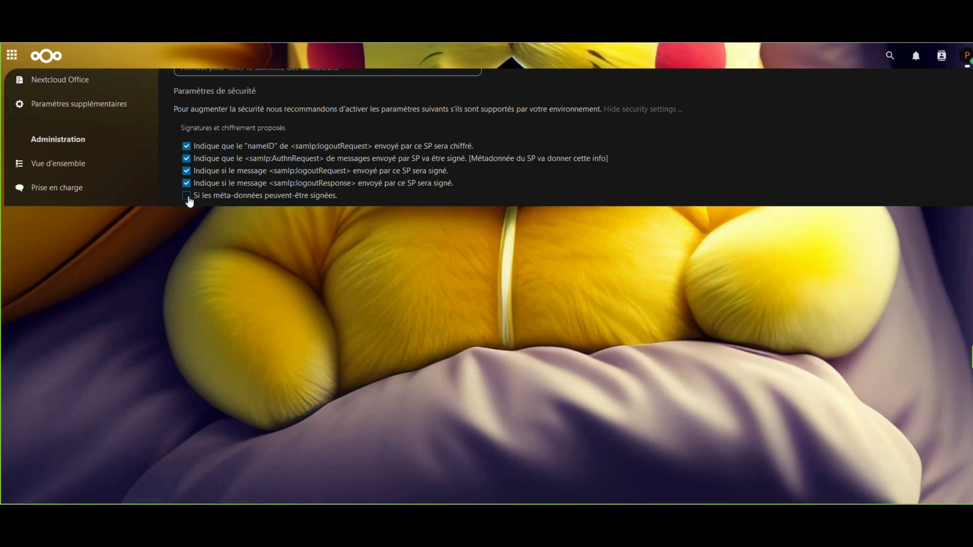
left_click(189, 196)
scroll(188, 194, "down", 1)
scroll(209, 153, "down", 2)
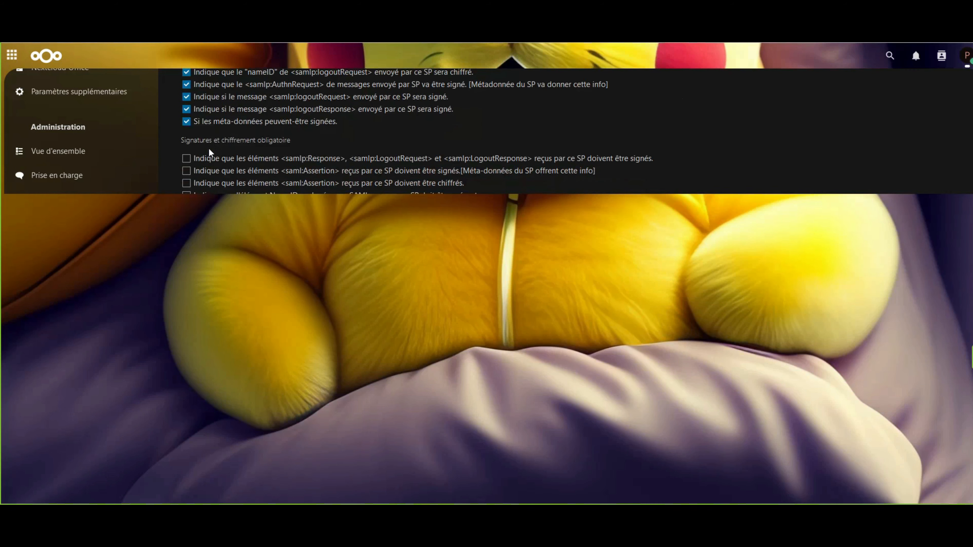
Require signed samlp:Response, LogoutRequest and LogoutResponse elements and encrypted saml:Assertion elements in the mandatory signature and encryption options.
scroll(236, 134, "down", 3)
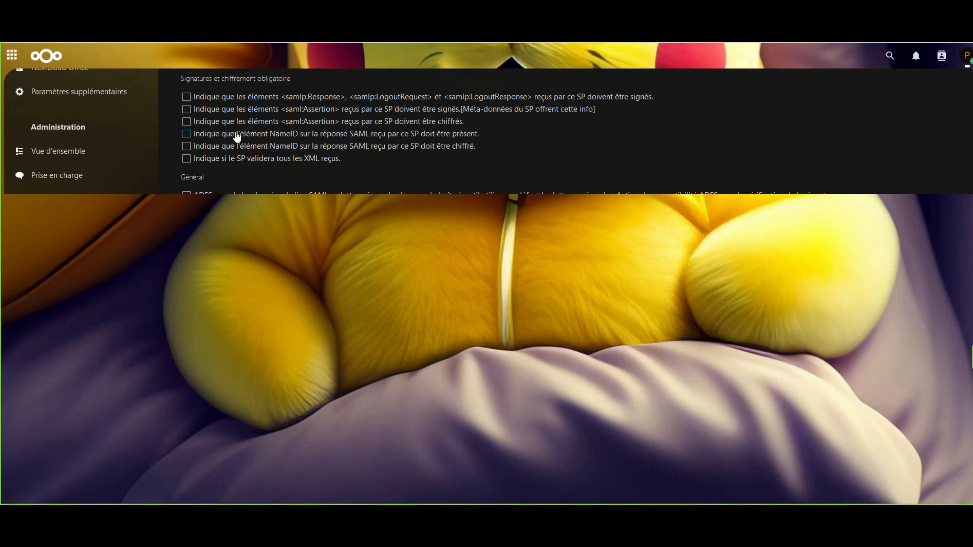
scroll(188, 100, "down", 2)
scroll(193, 116, "up", 3)
scroll(194, 116, "down", 6)
scroll(194, 114, "up", 5)
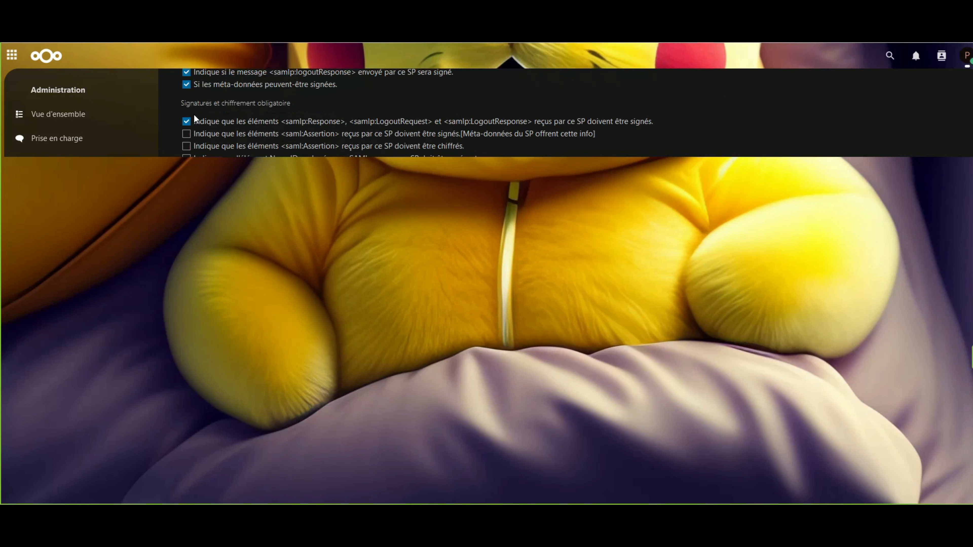
left_click(187, 145)
scroll(188, 147, "down", 1)
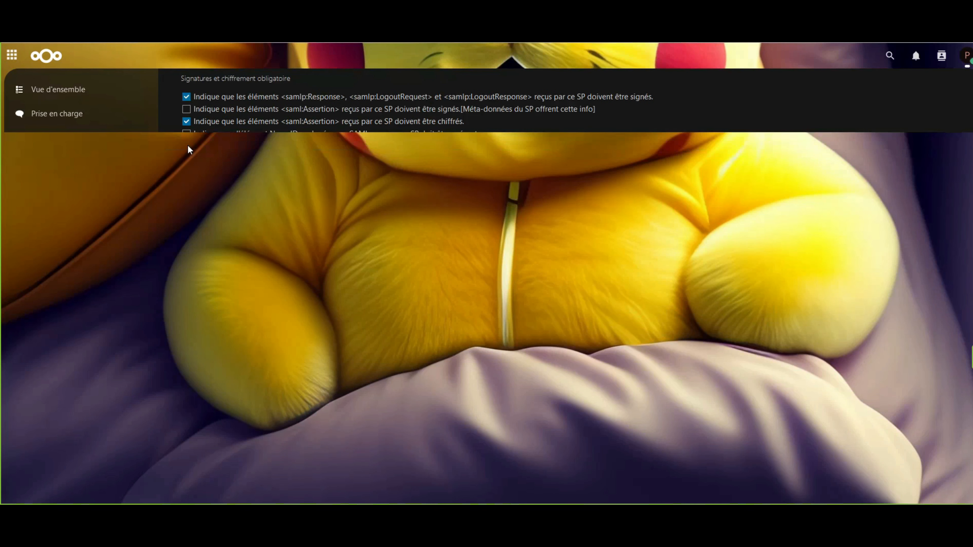
scroll(220, 104, "down", 3)
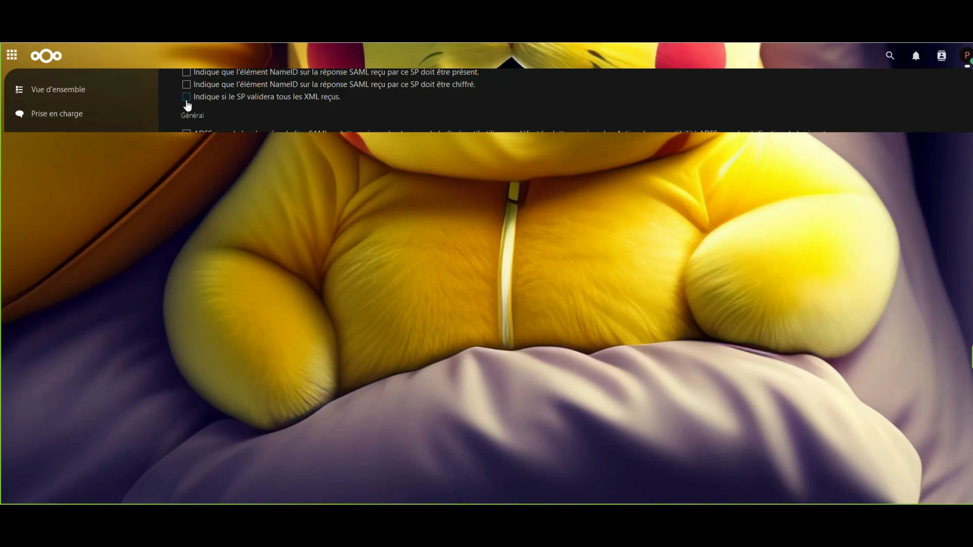
scroll(218, 103, "down", 2)
scroll(234, 87, "up", 3)
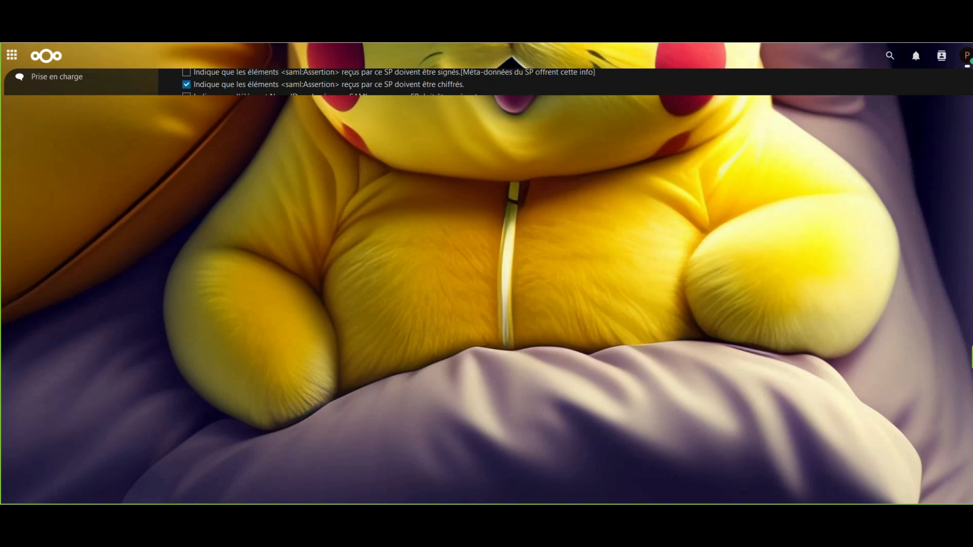
Reload the SAML settings and review the authentik provider's user filtering, attribute mapping and security settings.
key("F5")
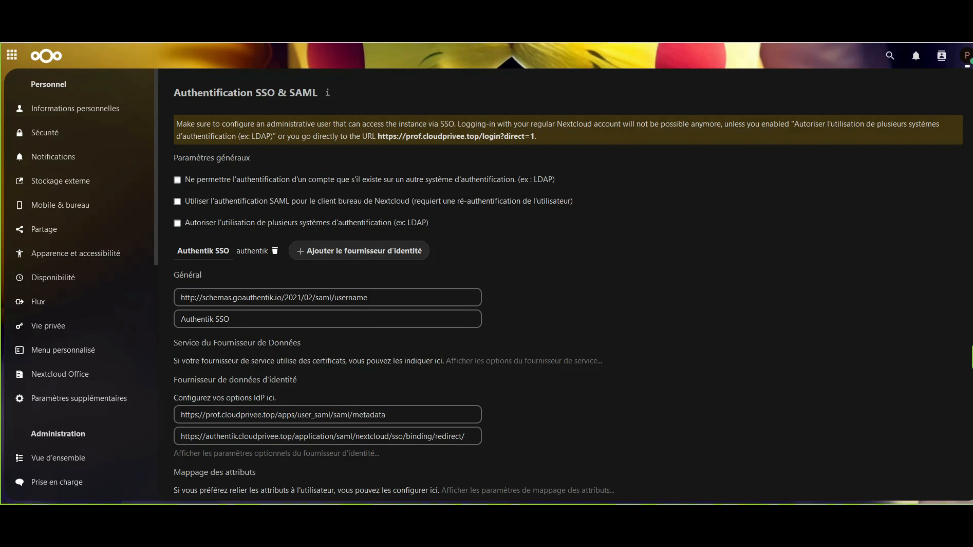
left_click(252, 251)
scroll(287, 312, "down", 3)
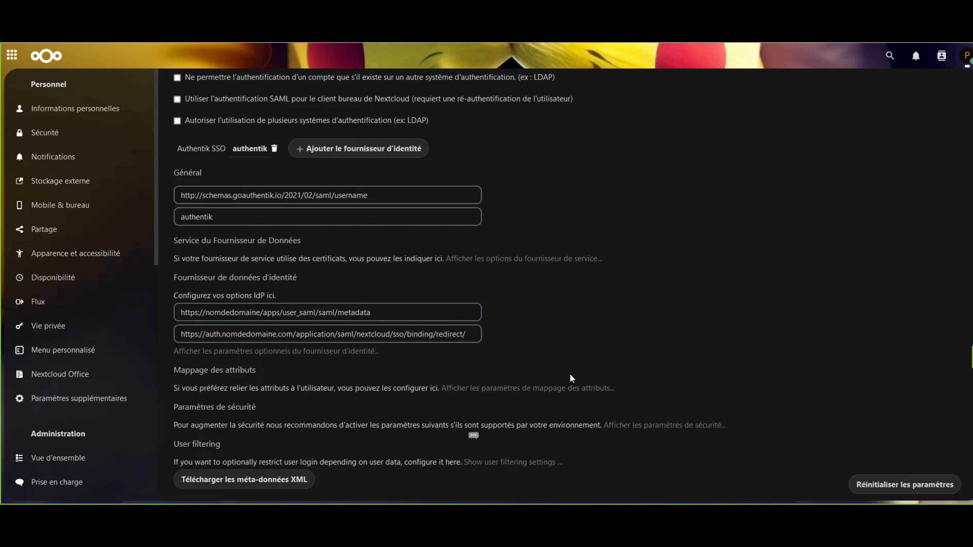
left_click(497, 462)
left_click(586, 388)
scroll(587, 387, "down", 2)
scroll(587, 389, "down", 1)
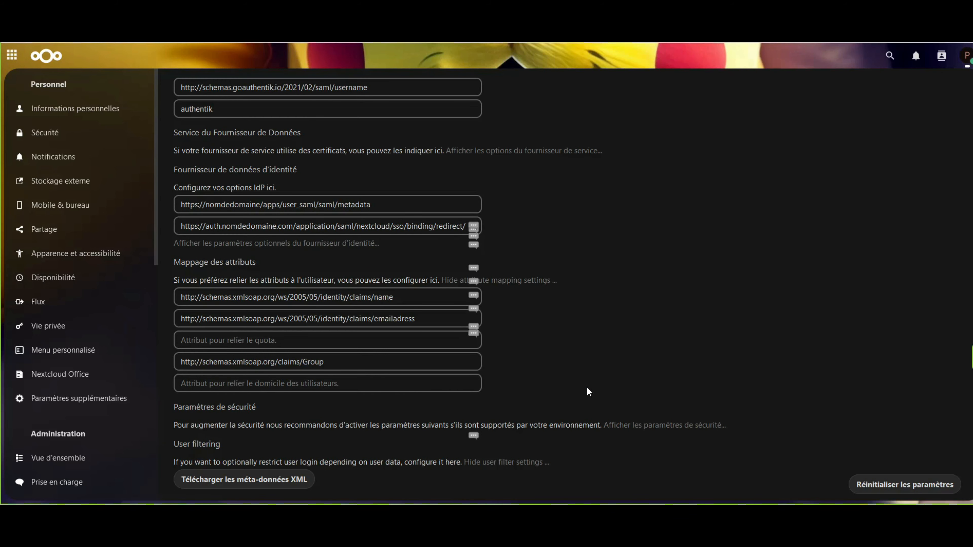
left_click(629, 426)
scroll(565, 354, "down", 5)
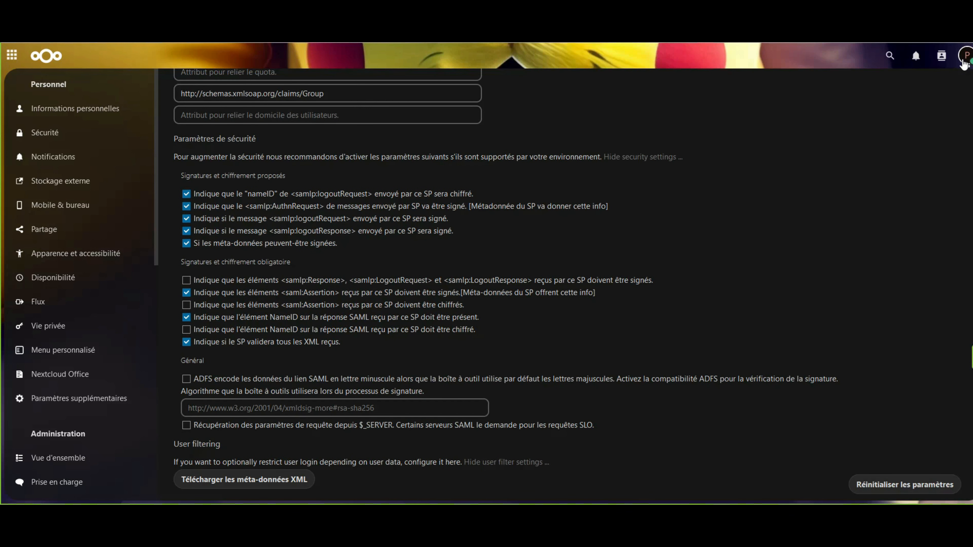
Log out of the Nextcloud account and load its address again to reach the single sign-on login.
left_click(964, 57)
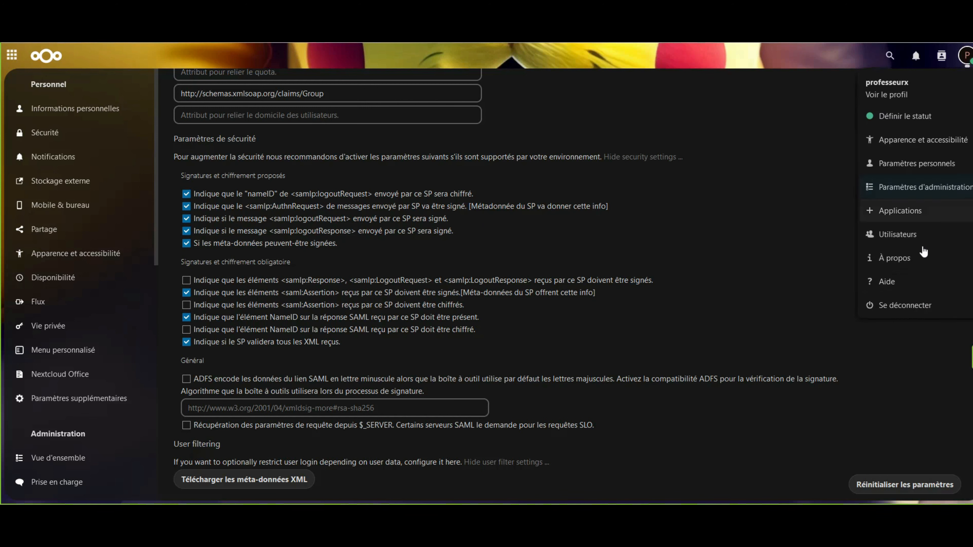
left_click(904, 305)
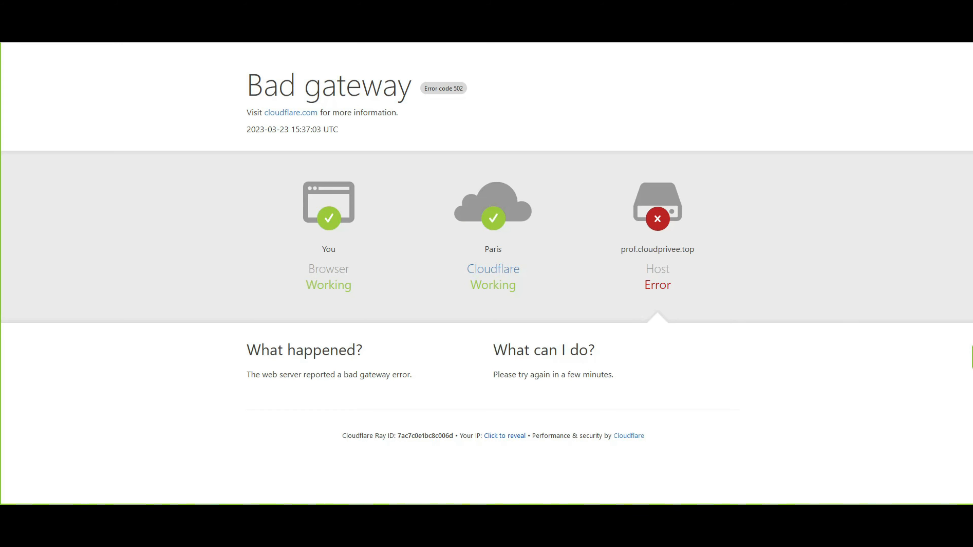
key("Return")
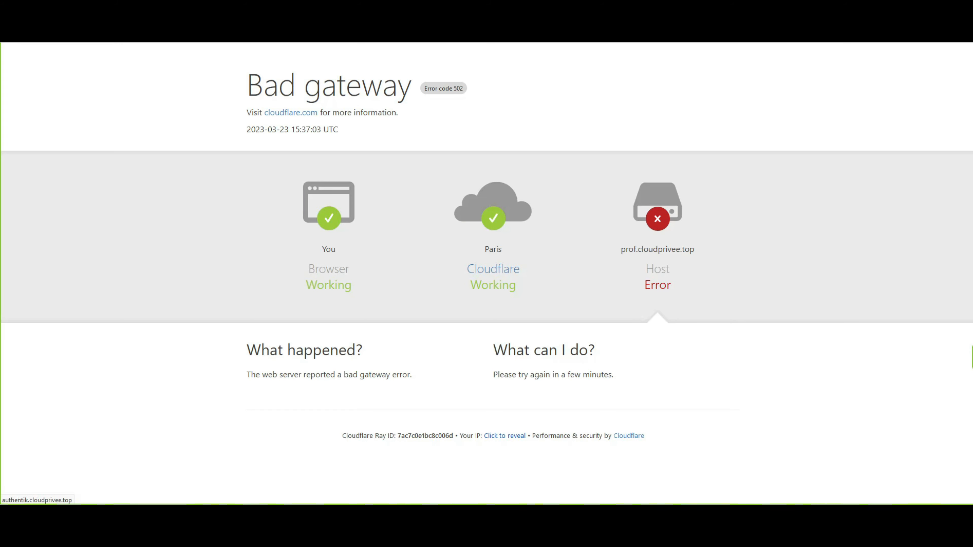